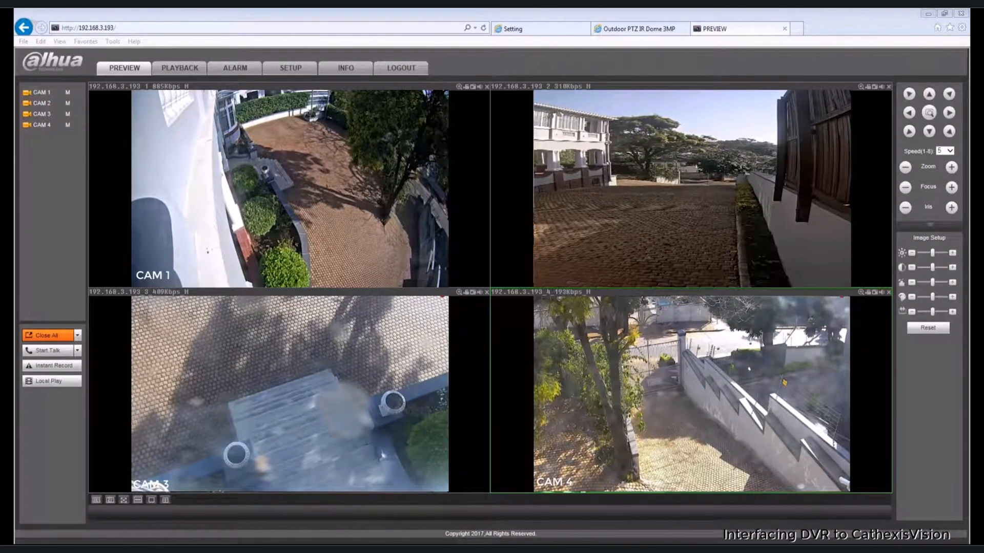
Open the DVR's PTZ system settings and display the protocol and address settings for channel 3
{"action": "left_click", "coordinate": [517, 201]}
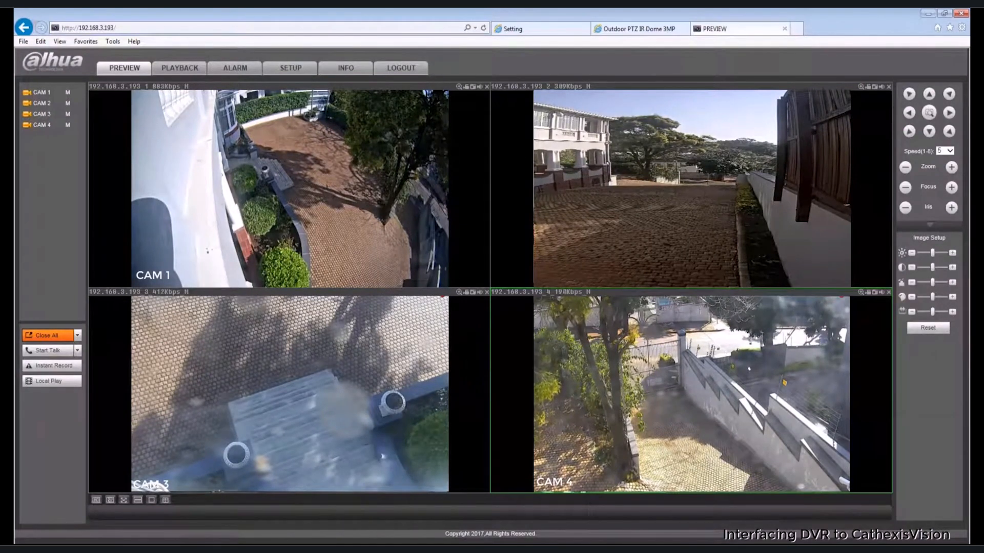
{"action": "left_click", "coordinate": [285, 74]}
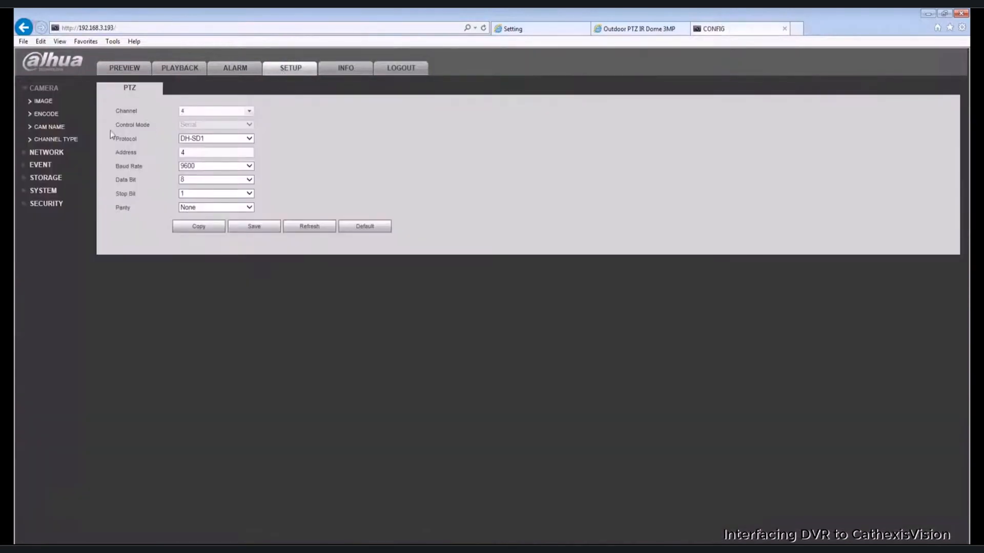
{"action": "left_click", "coordinate": [210, 110]}
{"action": "left_click", "coordinate": [189, 129]}
{"action": "left_click", "coordinate": [45, 179]}
{"action": "left_click", "coordinate": [53, 205]}
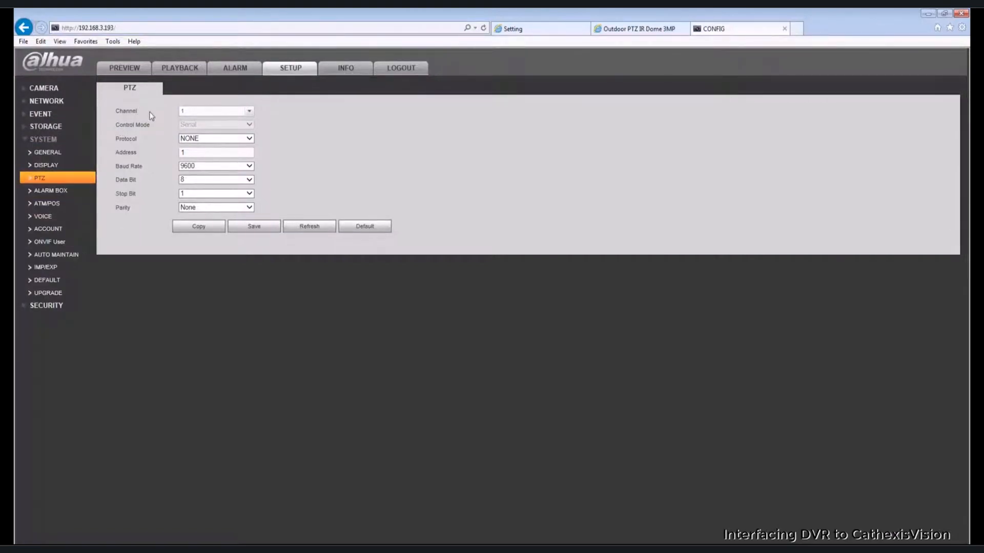
{"action": "left_click", "coordinate": [234, 111]}
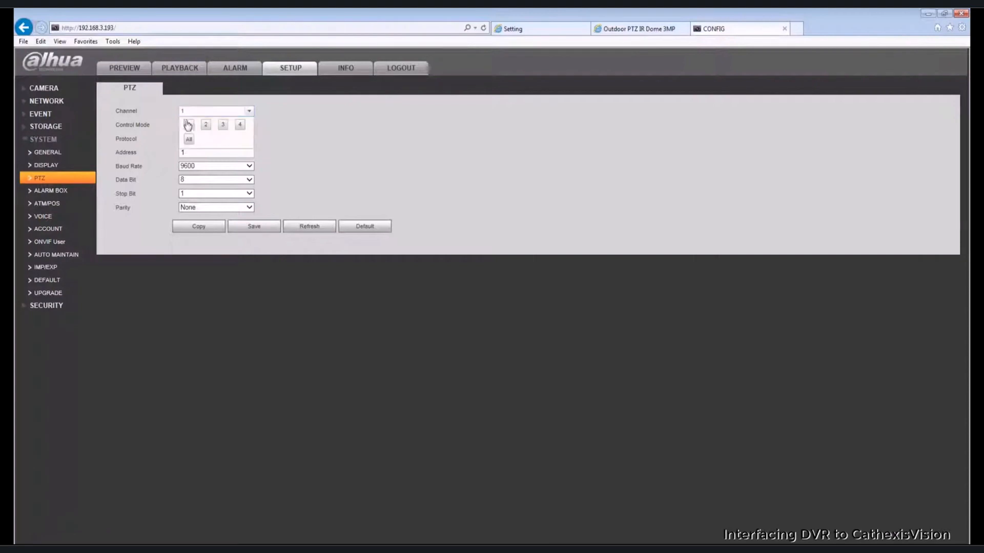
{"action": "left_click", "coordinate": [223, 128]}
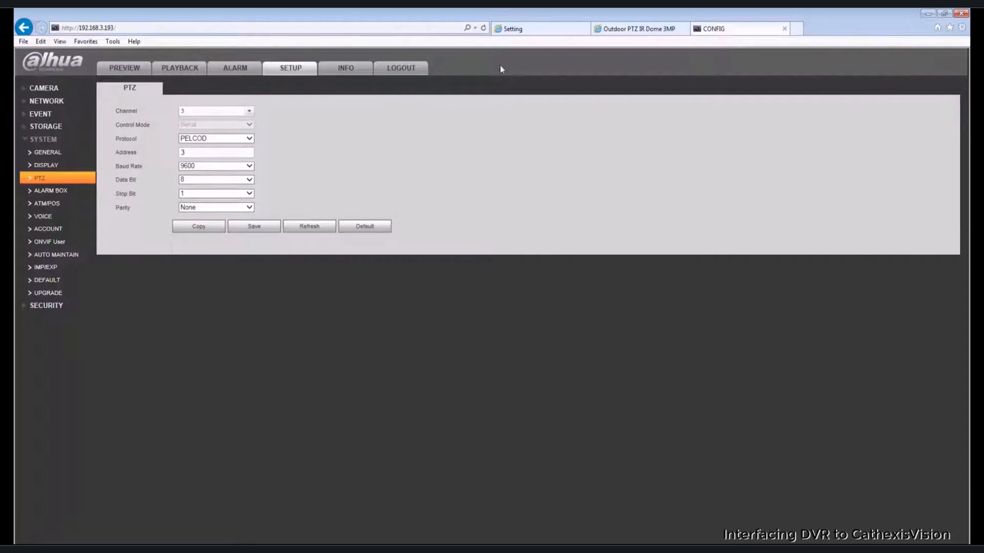
Check the RS-485 PTZ protocol and address on the Outdoor PTZ IR Dome camera's web page
{"action": "left_click", "coordinate": [536, 36]}
{"action": "left_click", "coordinate": [619, 31]}
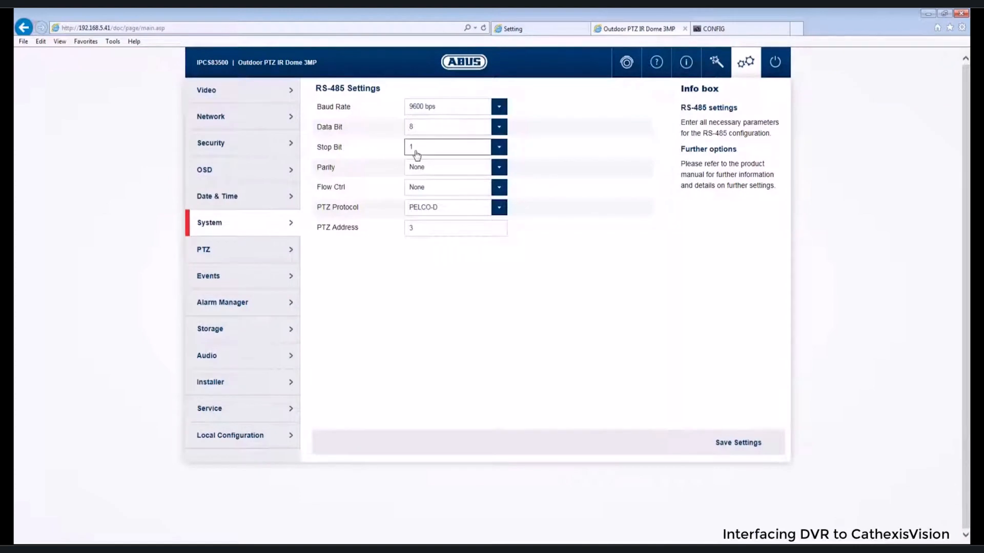
{"action": "triple_click", "coordinate": [338, 231]}
{"action": "double_click", "coordinate": [411, 227]}
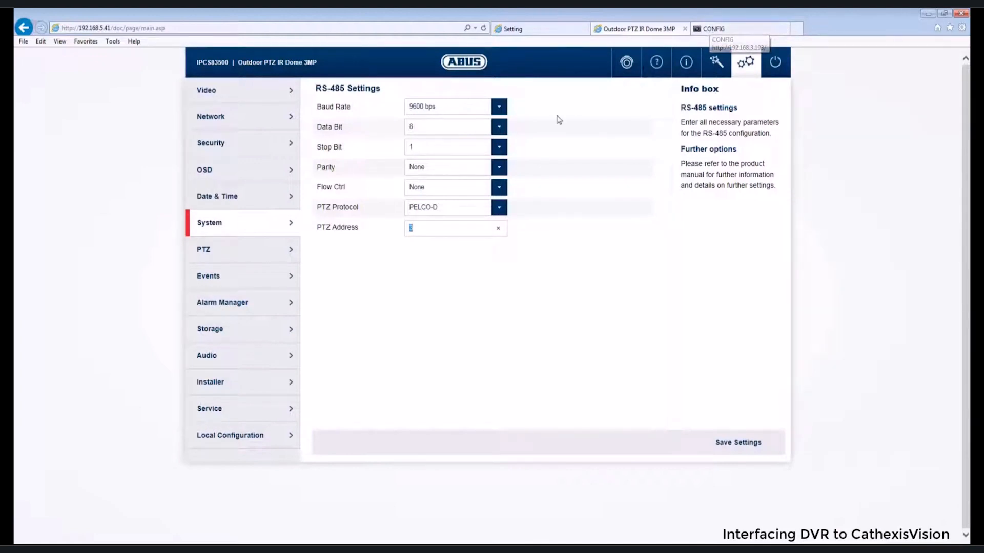
{"action": "left_click", "coordinate": [424, 210]}
{"action": "left_click", "coordinate": [498, 212]}
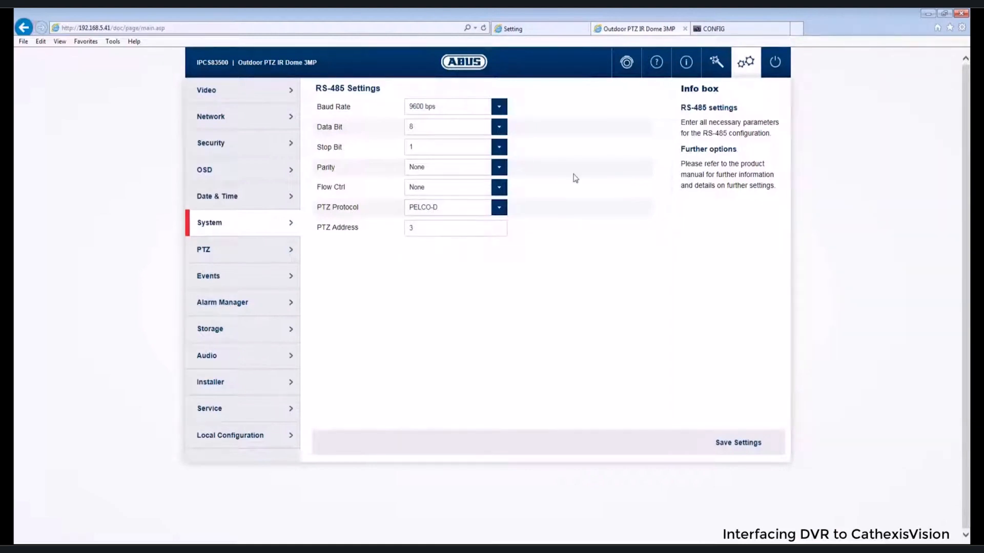
Return to the DVR's PTZ configuration and display the settings for channel 4
{"action": "left_click", "coordinate": [714, 29]}
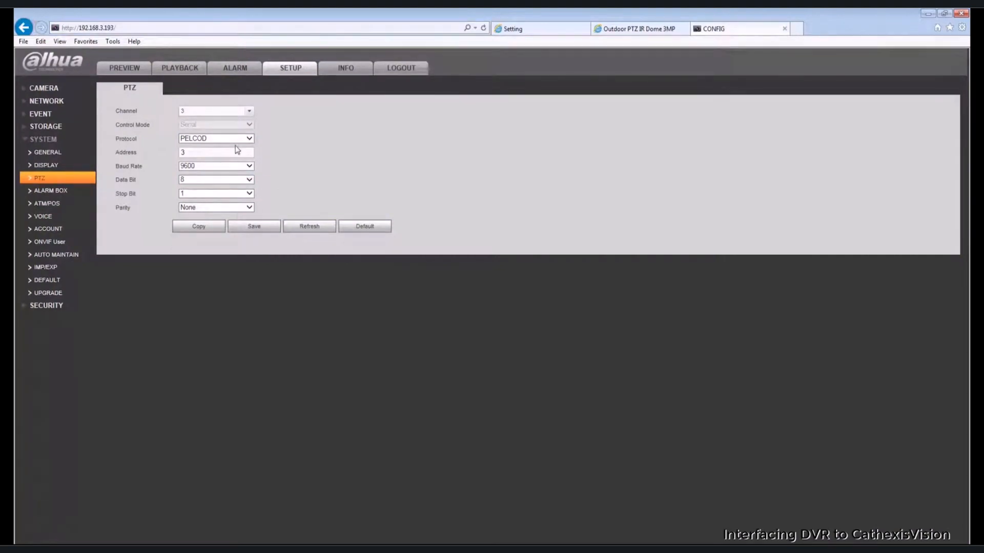
{"action": "left_click", "coordinate": [249, 110]}
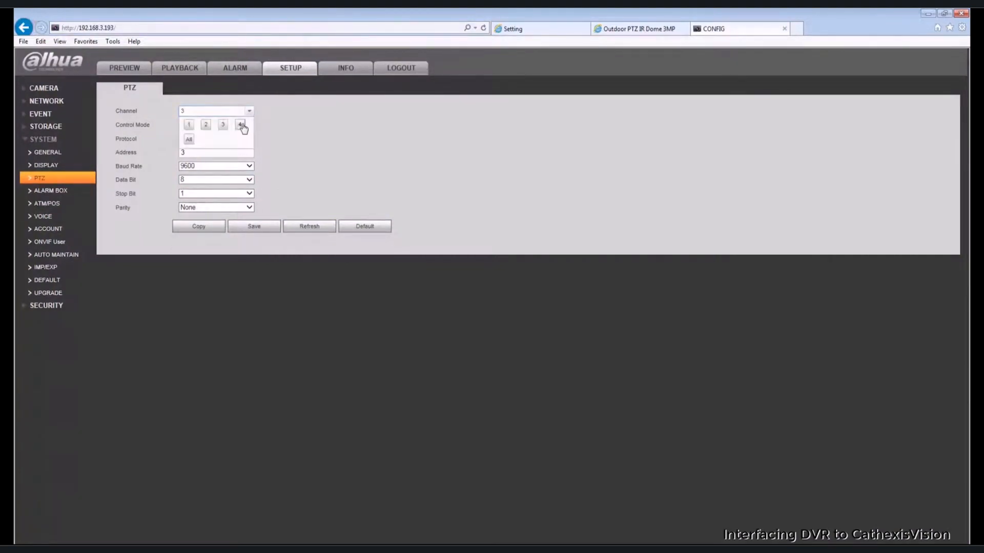
{"action": "left_click", "coordinate": [240, 125]}
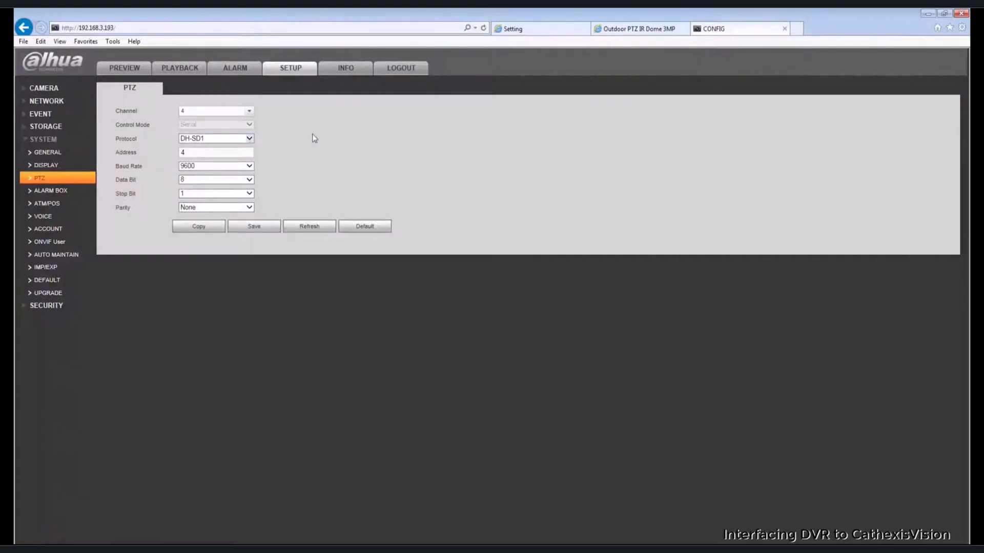
Check the Dahua PTZ camera's network PTZ protocol, analog PTZ address and baud rate on its own settings page
{"action": "left_click", "coordinate": [542, 37]}
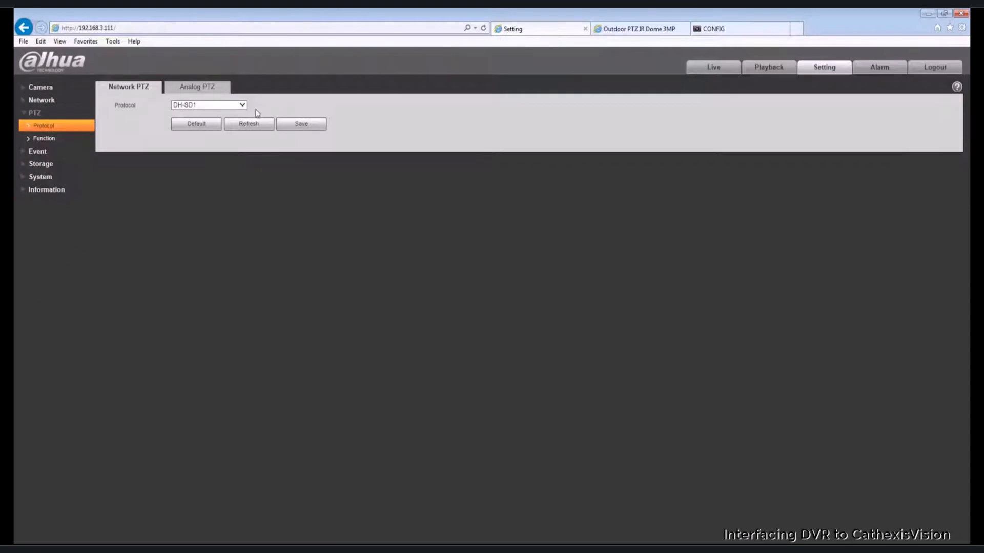
{"action": "left_click", "coordinate": [201, 109]}
{"action": "left_click", "coordinate": [202, 112]}
{"action": "left_click", "coordinate": [210, 93]}
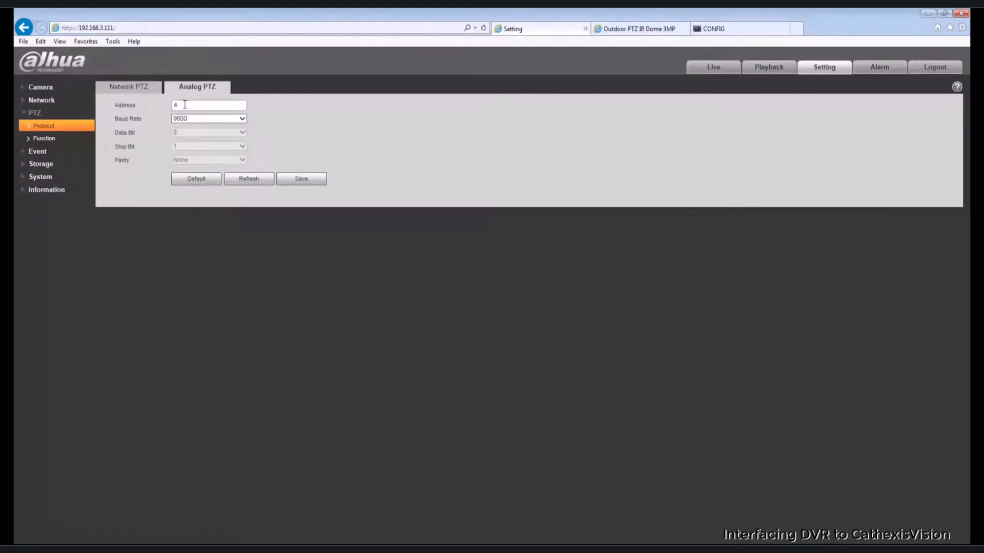
{"action": "left_click_drag", "start_coordinate": [184, 105], "coordinate": [167, 106]}
{"action": "left_click", "coordinate": [282, 124]}
Return to the DVR's live preview and test pan and tilt control of the channel 3 camera
{"action": "left_click", "coordinate": [713, 29]}
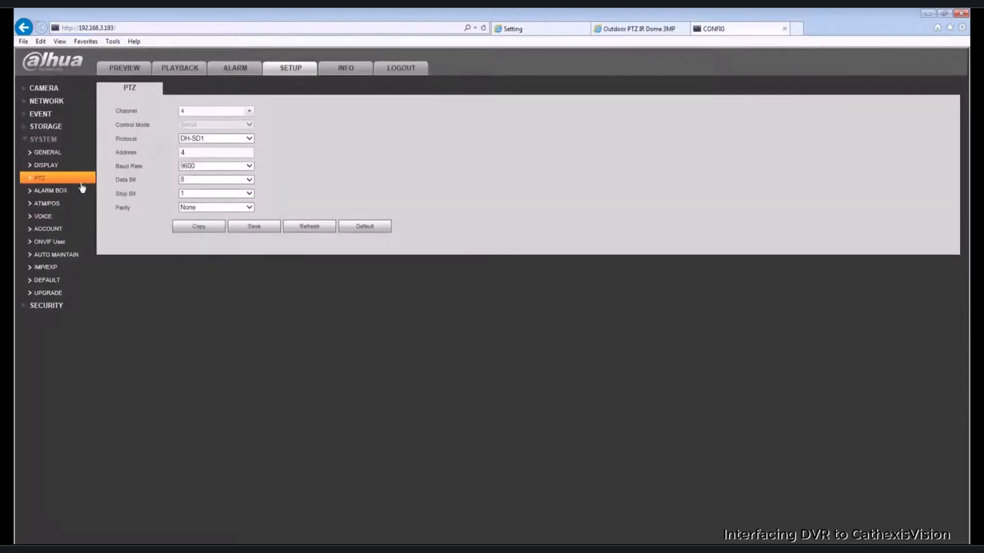
{"action": "left_click", "coordinate": [143, 71]}
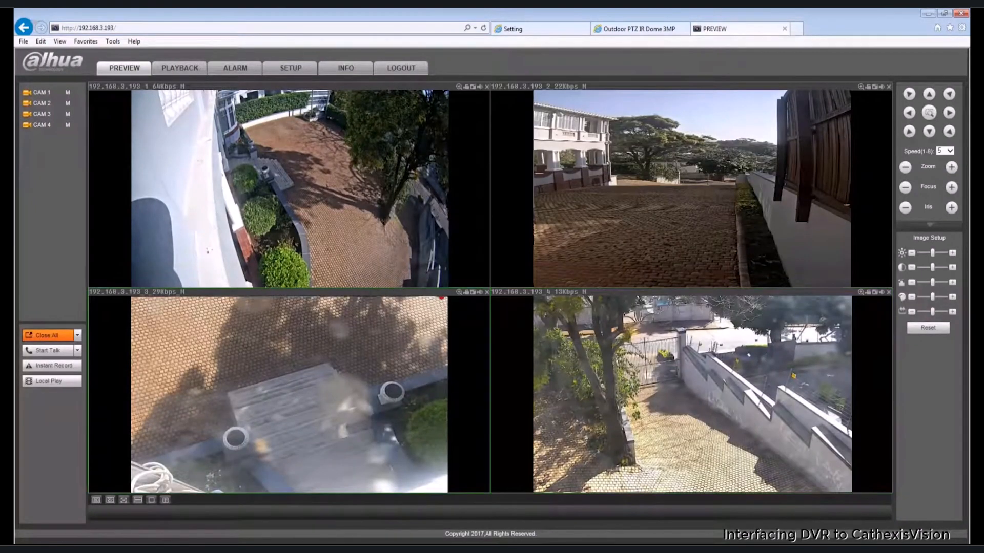
{"action": "left_click", "coordinate": [910, 114]}
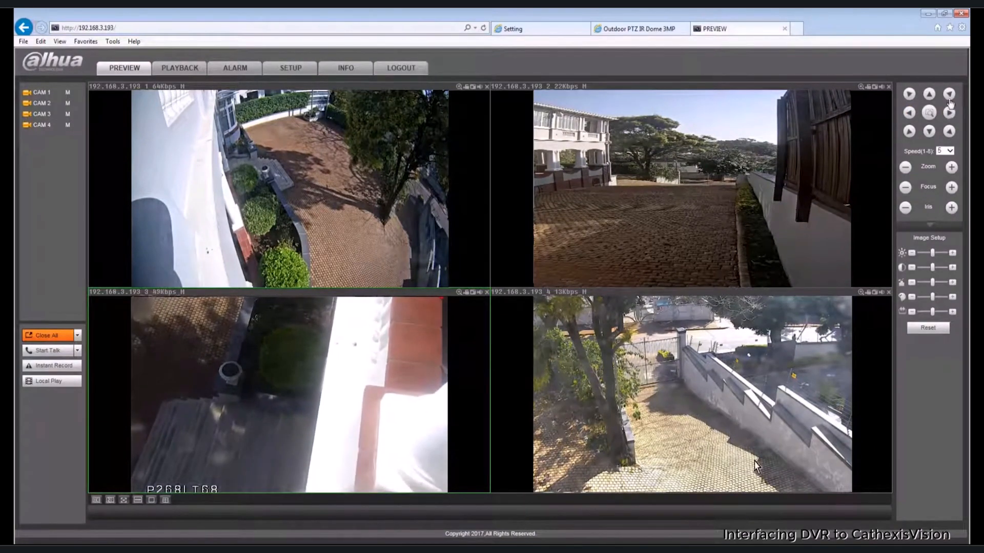
{"action": "left_click", "coordinate": [929, 131]}
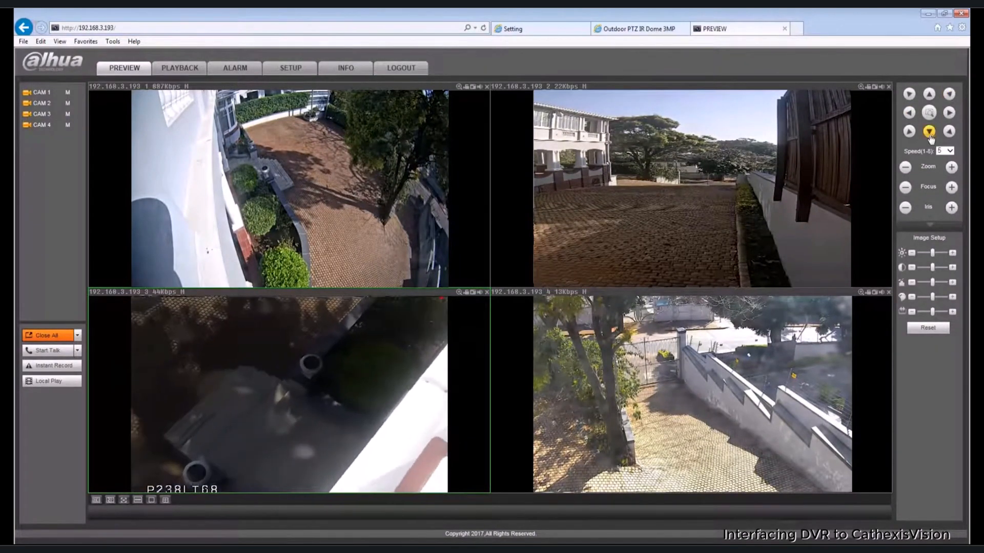
{"action": "left_click", "coordinate": [929, 94]}
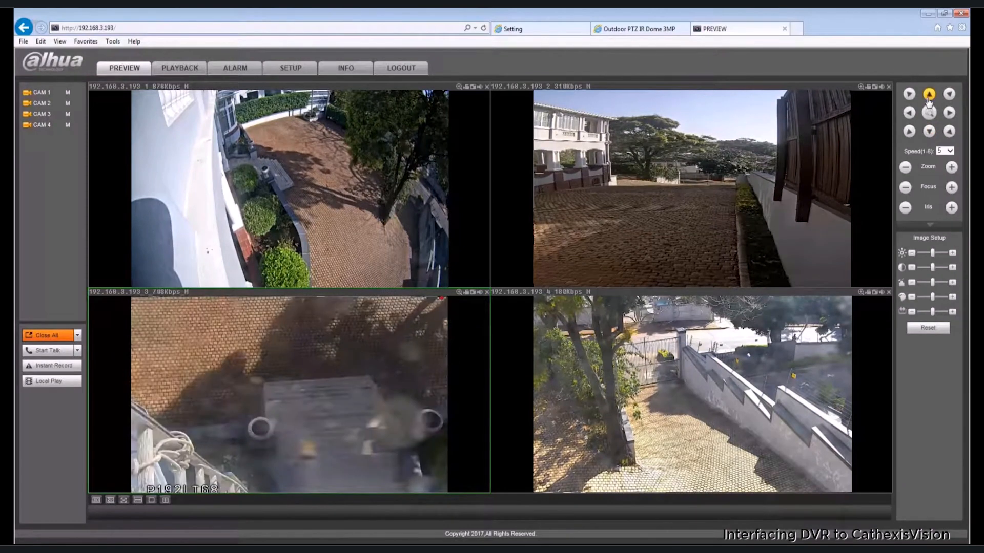
Test the PTZ control of the channel 4 camera in the live preview by panning and tilting it
{"action": "left_click", "coordinate": [929, 131]}
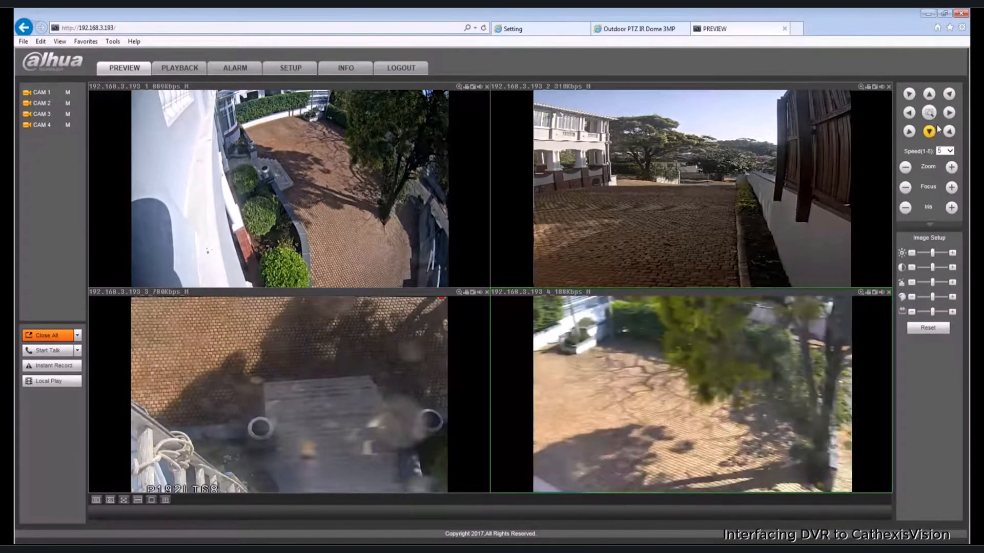
{"action": "left_click", "coordinate": [949, 114]}
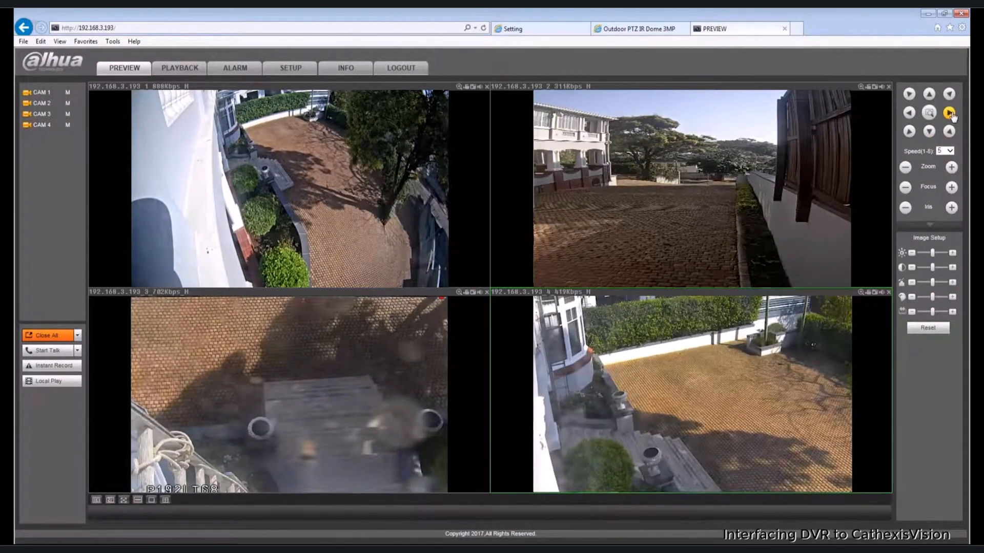
{"action": "left_click", "coordinate": [929, 132]}
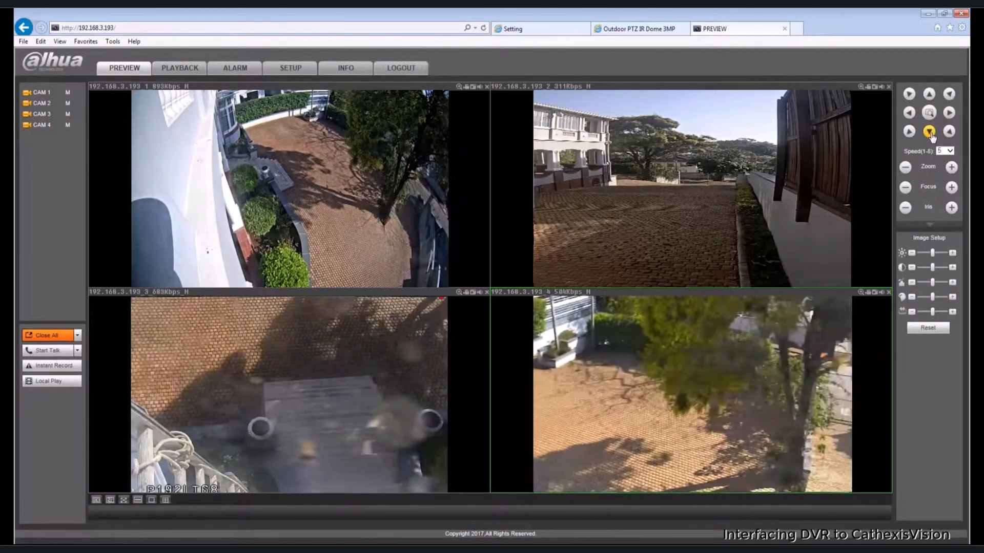
{"action": "left_click", "coordinate": [909, 113]}
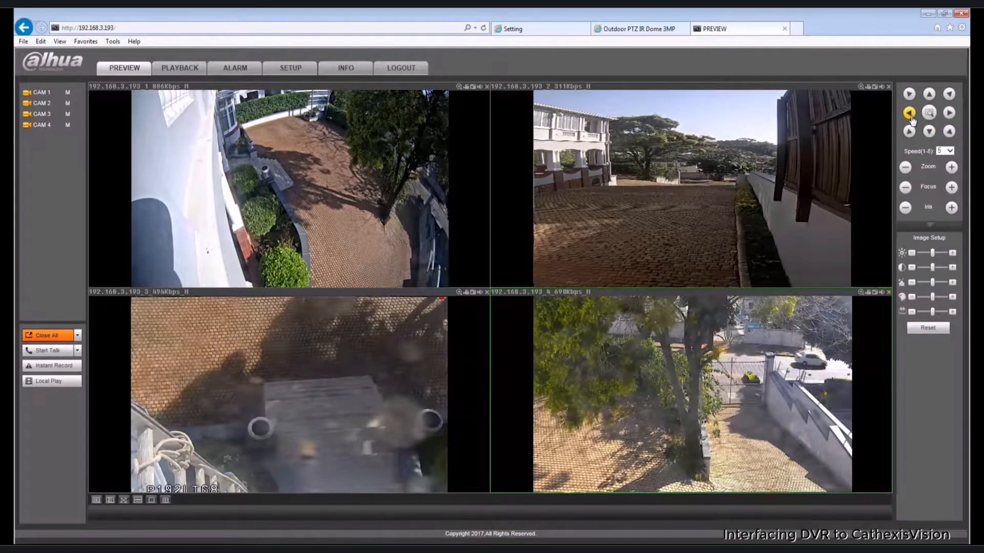
{"action": "left_click", "coordinate": [908, 133]}
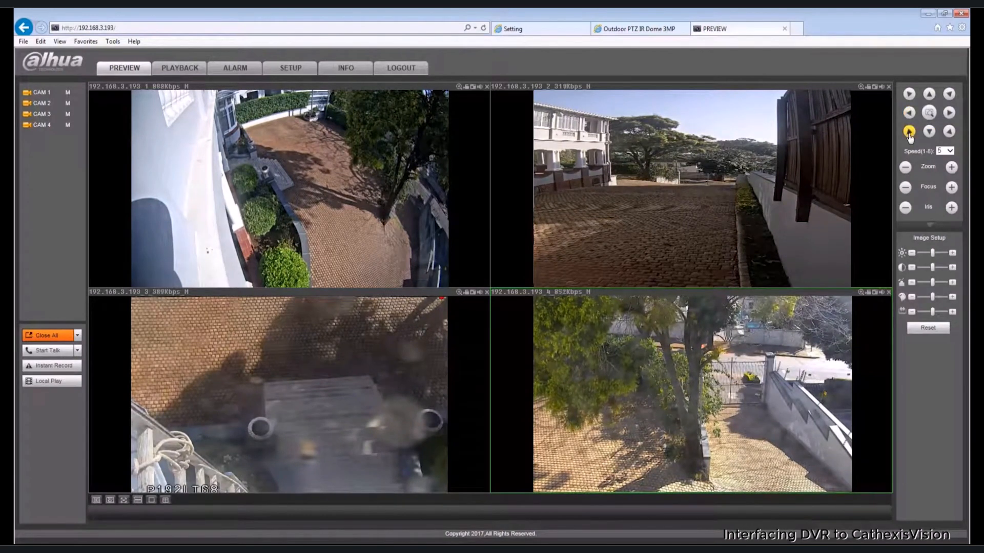
{"action": "left_click", "coordinate": [929, 94]}
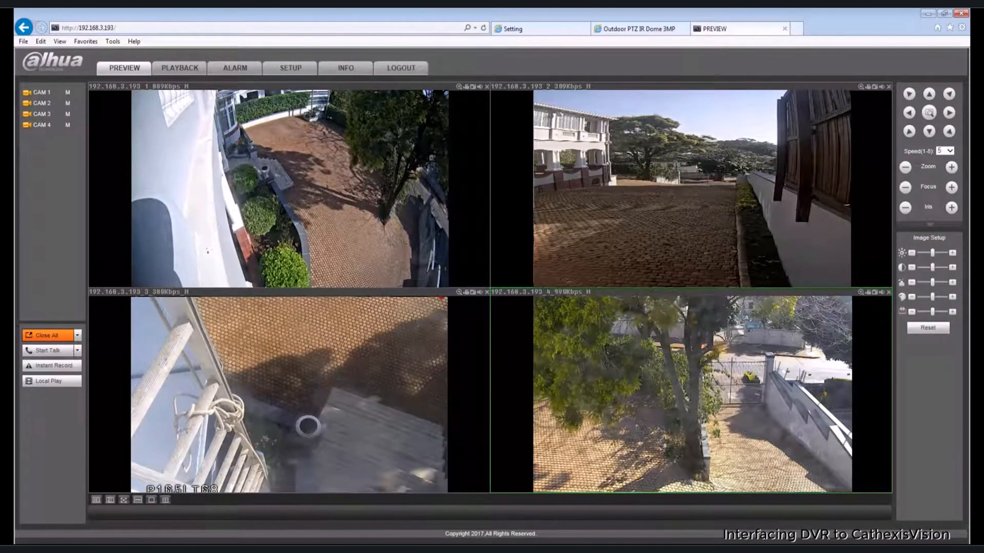
Switch to CathexisVision and connect a new camera with the Dahua driver, IP address 192.168.3.193 and video input 1
{"action": "mouse_move", "coordinate": [305, 549]}
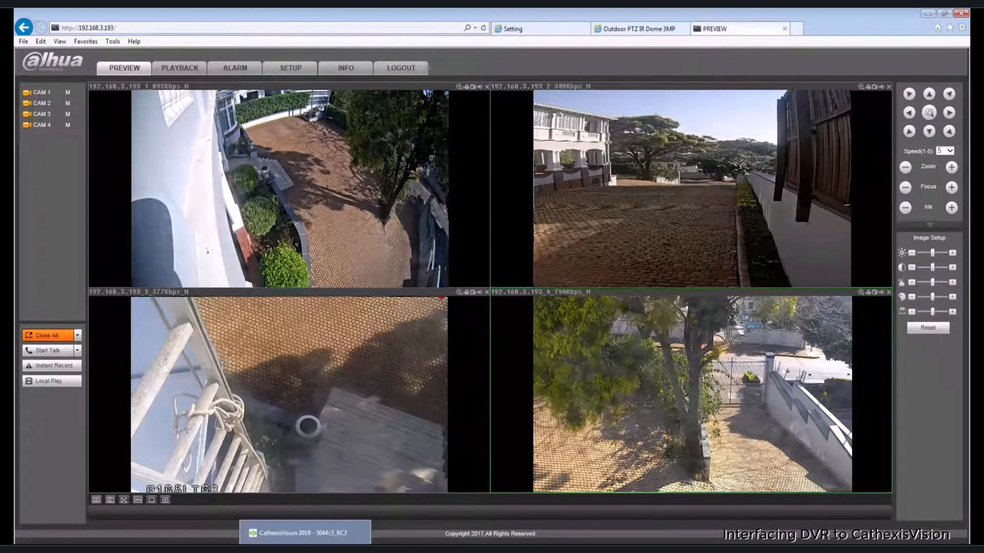
{"action": "left_click", "coordinate": [304, 533]}
{"action": "right_click", "coordinate": [267, 162]}
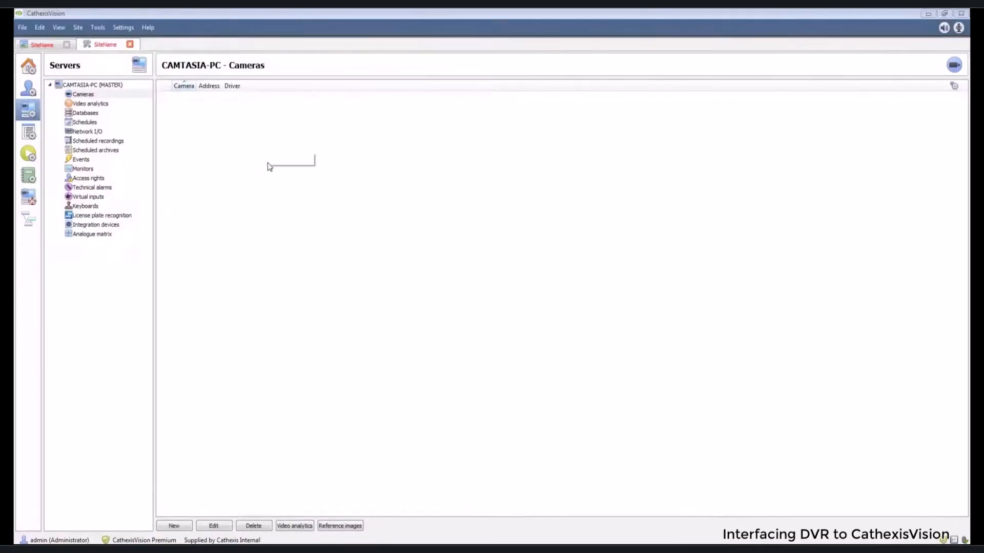
{"action": "left_click", "coordinate": [283, 162]}
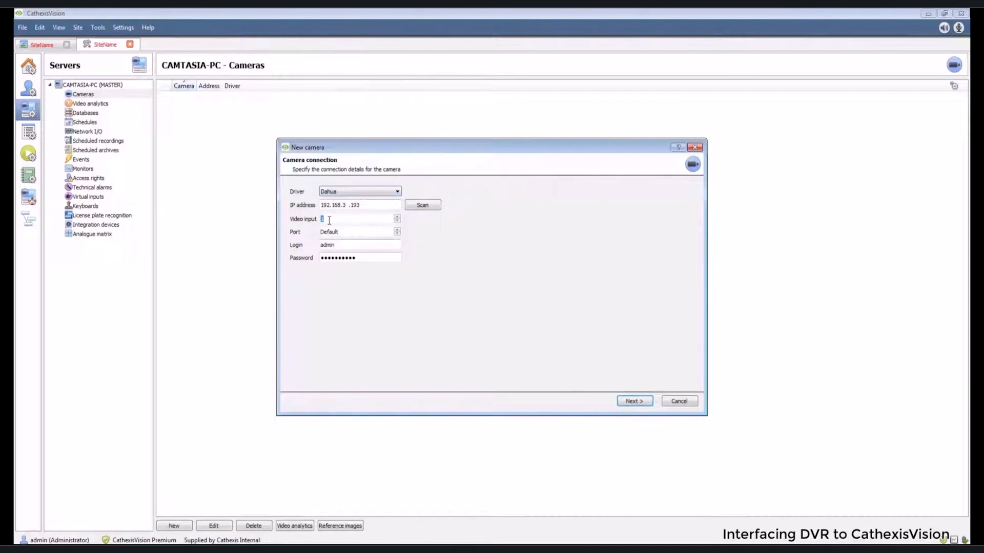
{"action": "left_click", "coordinate": [397, 217]}
{"action": "left_click", "coordinate": [625, 399]}
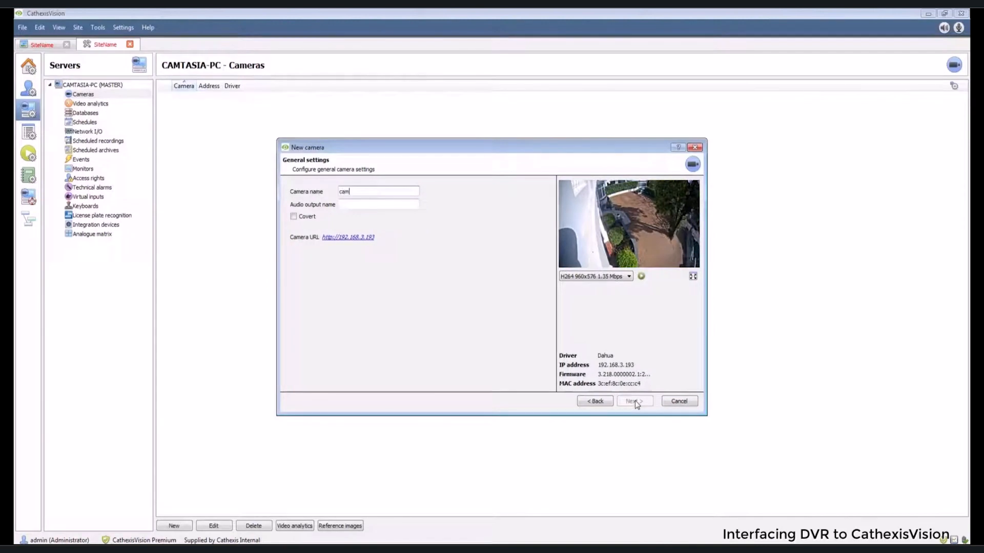
Name the camera cam1, accept the default video feeds and remaining settings, and finish adding it
{"action": "key", "text": "Tab"}
{"action": "type", "text": "a"}
{"action": "left_click", "coordinate": [635, 401]}
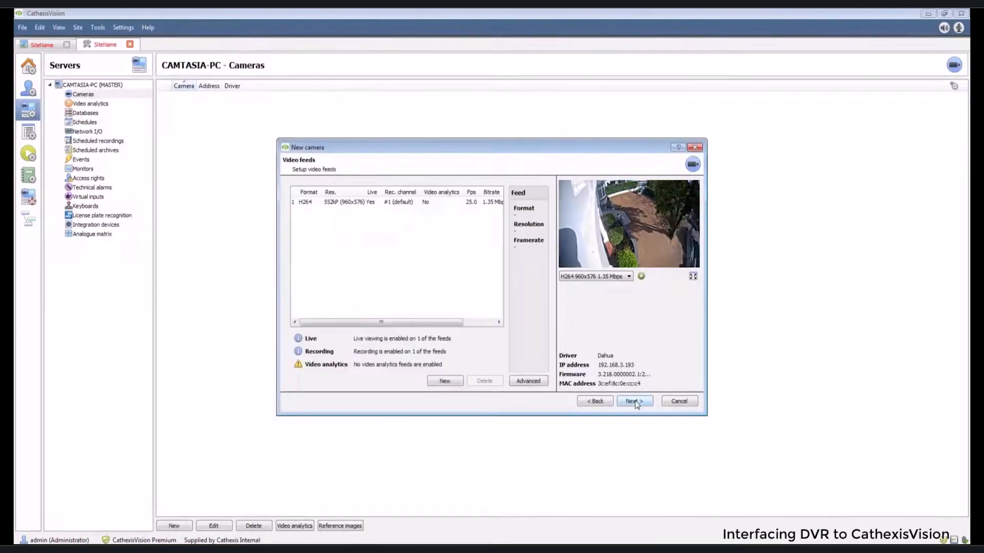
{"action": "left_click", "coordinate": [635, 401]}
{"action": "left_click", "coordinate": [635, 401]}
{"action": "left_click", "coordinate": [635, 401]}
{"action": "left_click", "coordinate": [635, 401]}
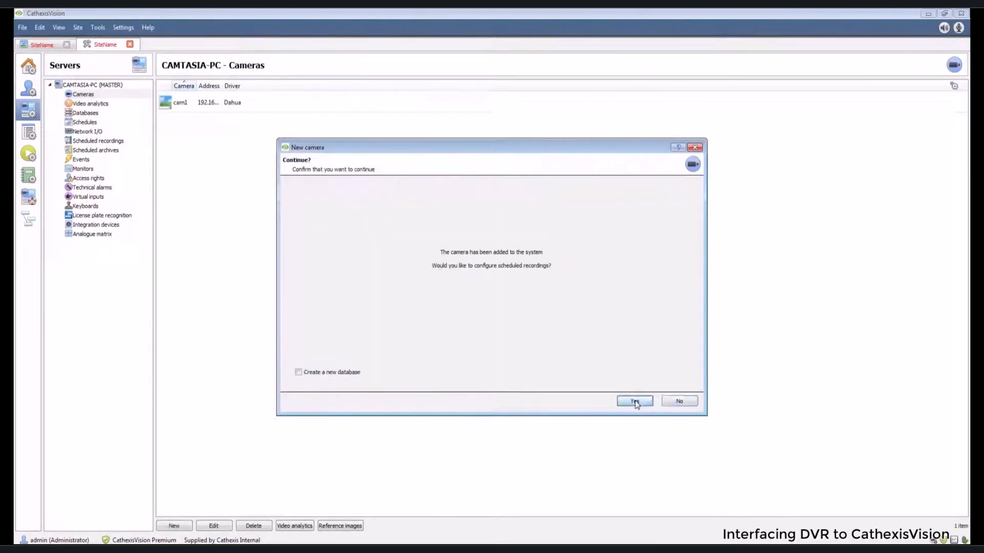
{"action": "left_click", "coordinate": [635, 402]}
Start another new camera as a new video input to the existing cam1 device, using video input 2
{"action": "right_click", "coordinate": [491, 285]}
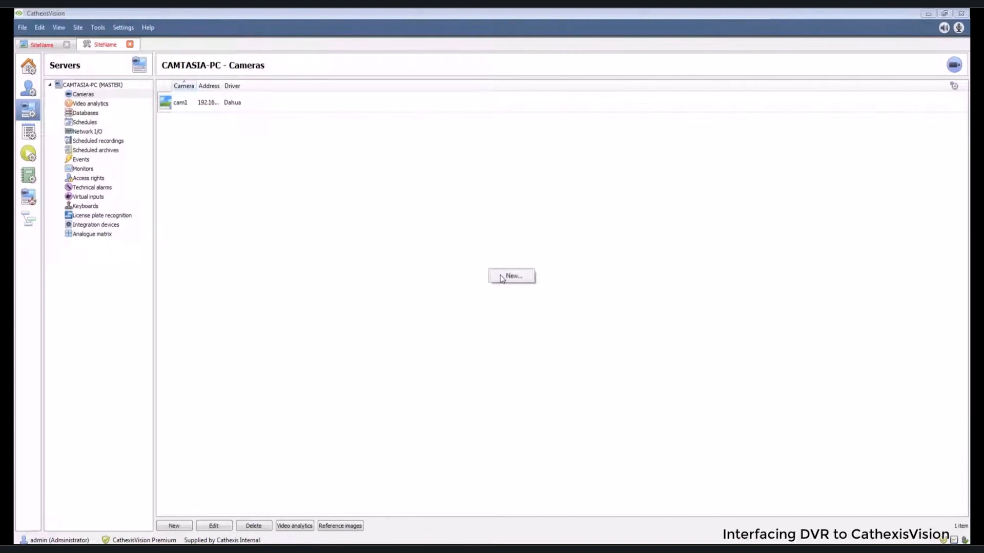
{"action": "left_click", "coordinate": [491, 277]}
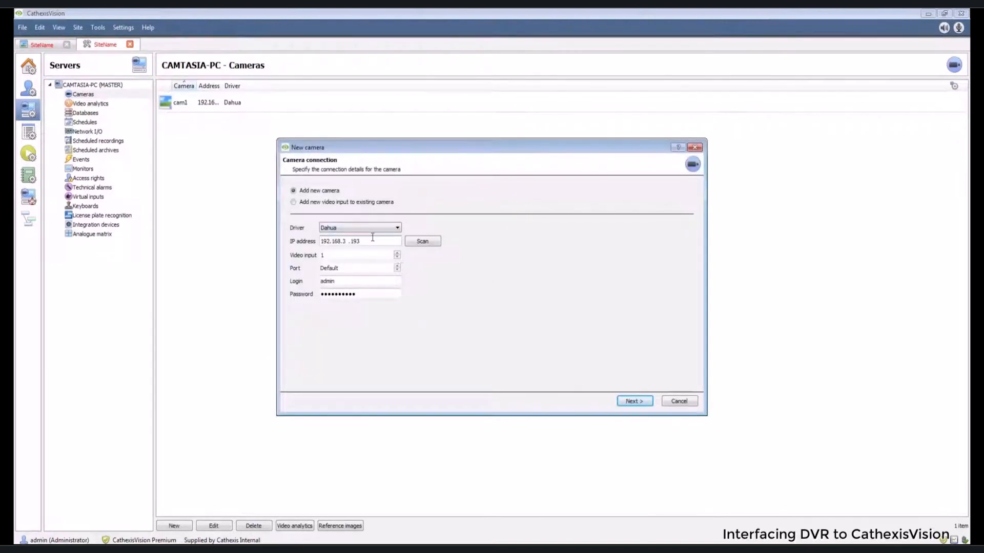
{"action": "left_click", "coordinate": [323, 203]}
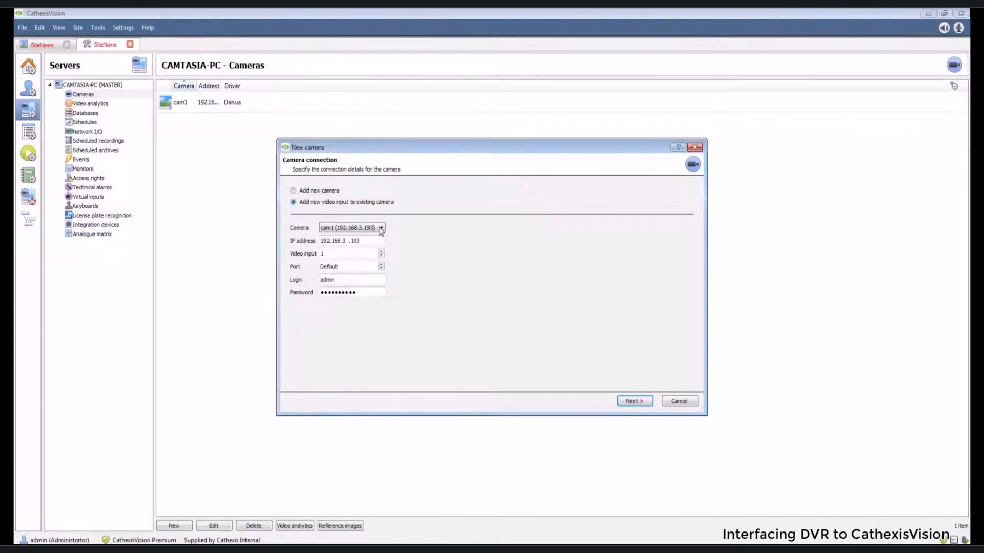
{"action": "left_click", "coordinate": [380, 252]}
{"action": "left_click", "coordinate": [644, 403]}
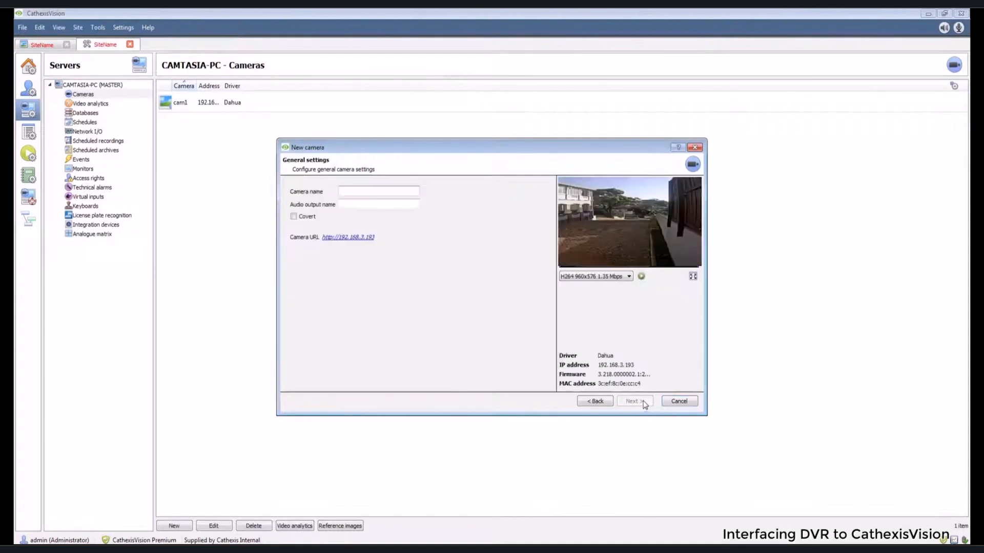
Name the camera cam2 with audio output a2, accept the remaining defaults and finish adding it with an Always recording schedule
{"action": "key", "text": "BackSpace"}
{"action": "type", "text": "2"}
{"action": "key", "text": "Tab"}
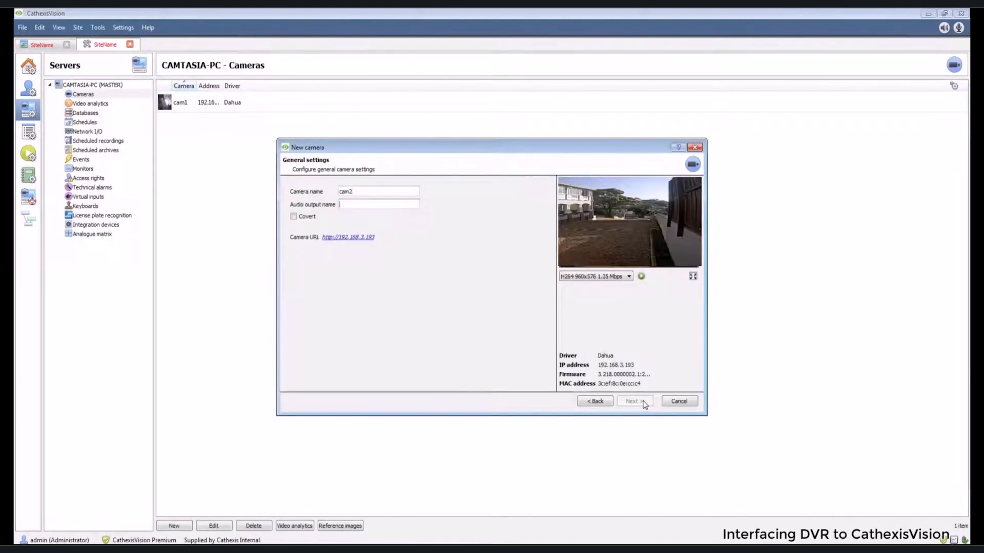
{"action": "type", "text": "a2"}
{"action": "left_click", "coordinate": [644, 404]}
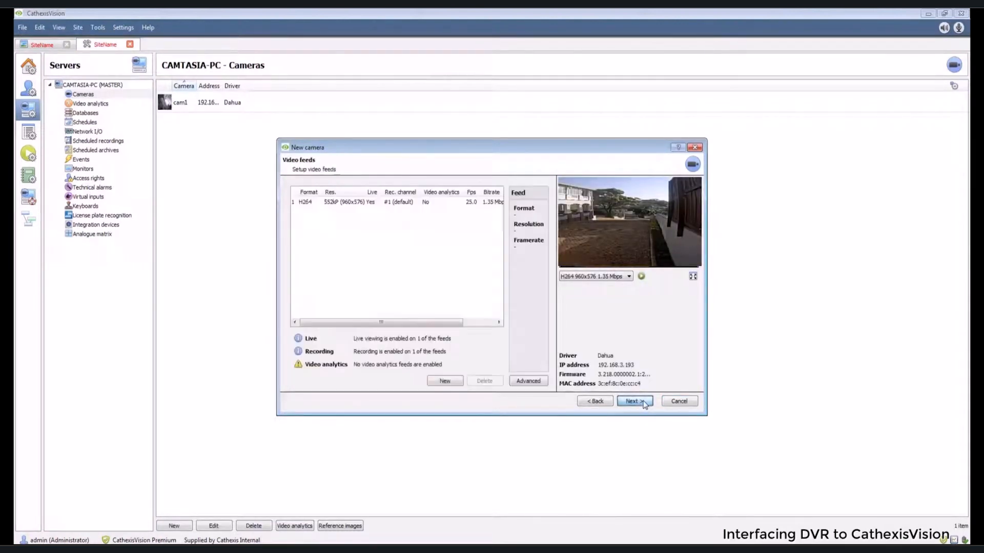
{"action": "left_click", "coordinate": [644, 403]}
{"action": "left_click", "coordinate": [644, 404]}
{"action": "left_click", "coordinate": [643, 404]}
{"action": "left_click", "coordinate": [643, 404]}
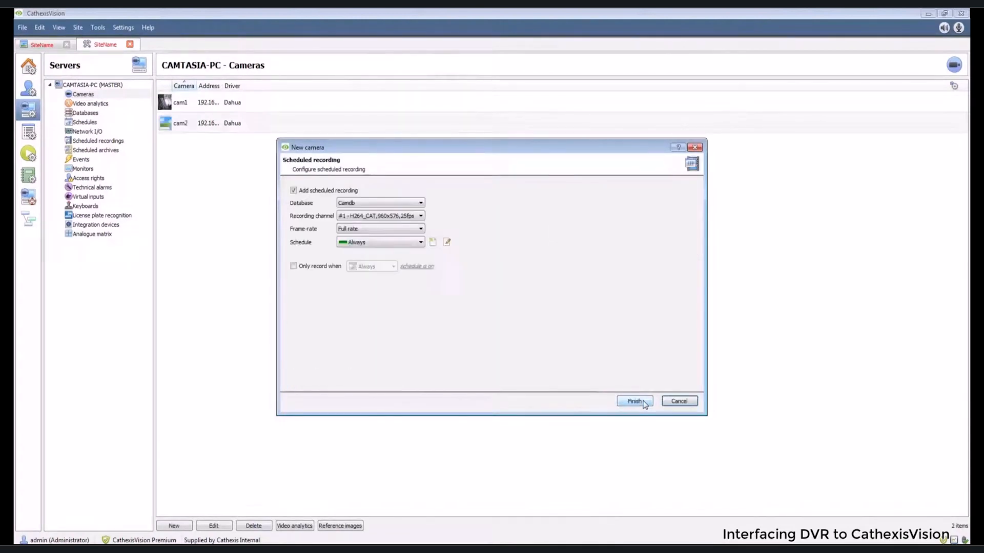
{"action": "left_click", "coordinate": [634, 401]}
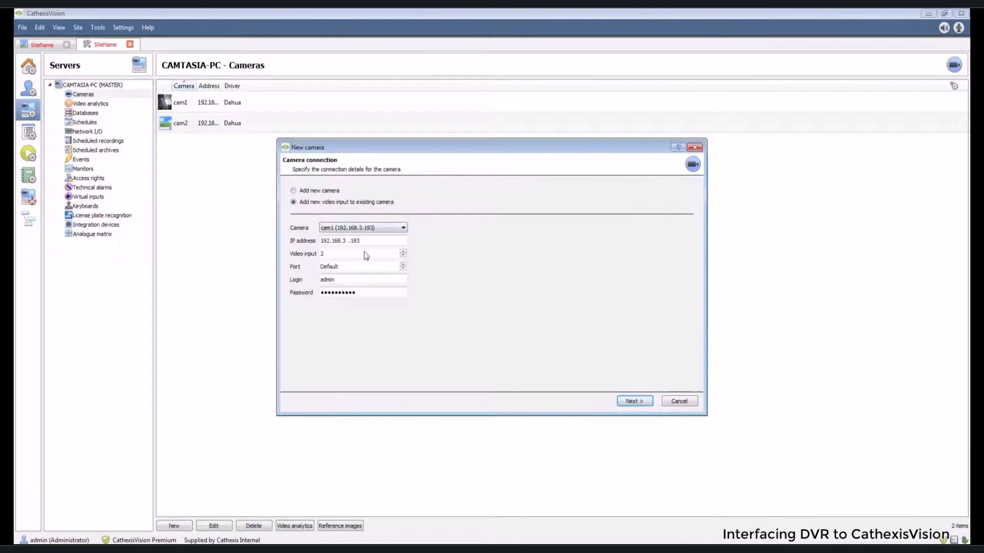
Set up video input 3 of the existing cam1 device as a camera named cam3 with audio output a3
{"action": "left_click", "coordinate": [403, 252]}
{"action": "left_click", "coordinate": [634, 402]}
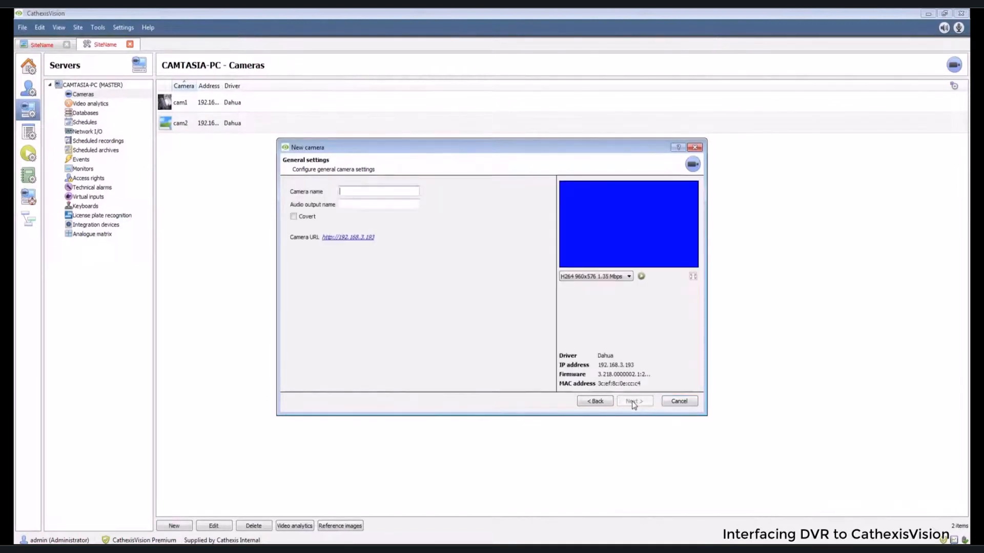
{"action": "type", "text": "3"}
{"action": "key", "text": "Tab"}
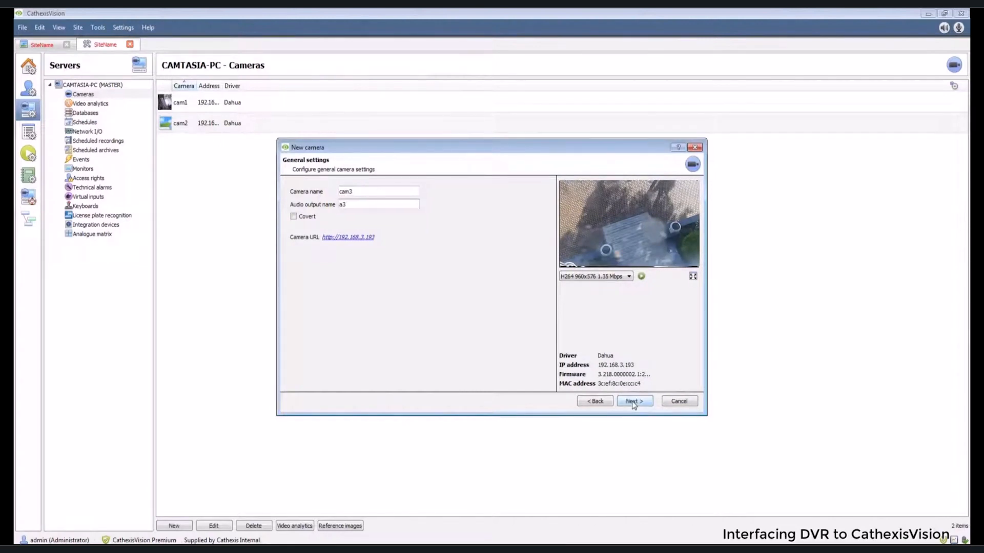
Accept cam3's default feed settings, enable PTZ on the Onboard channel and finish adding the camera with scheduled recording
{"action": "left_click", "coordinate": [633, 402]}
{"action": "left_click", "coordinate": [634, 402]}
{"action": "left_click", "coordinate": [633, 403]}
{"action": "left_click", "coordinate": [634, 402]}
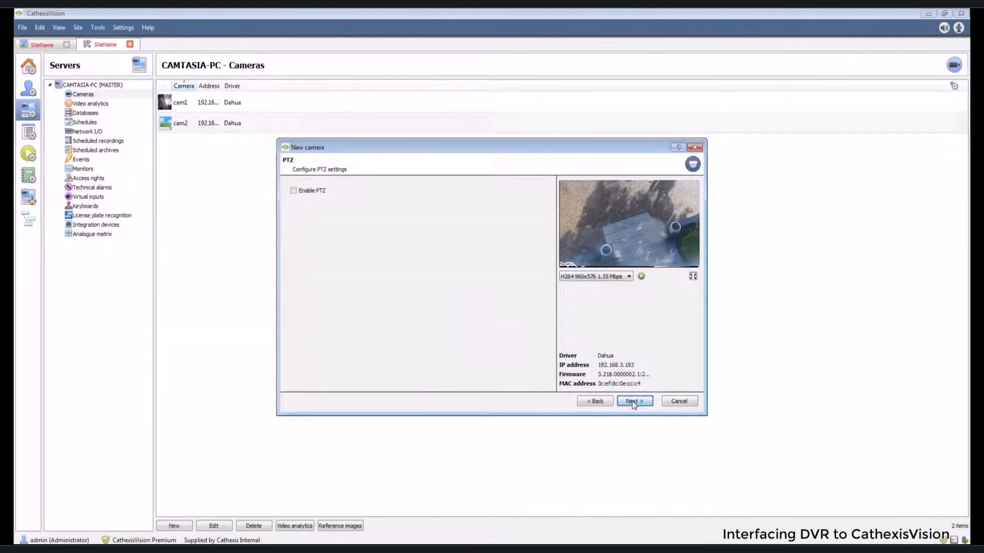
{"action": "left_click", "coordinate": [318, 192]}
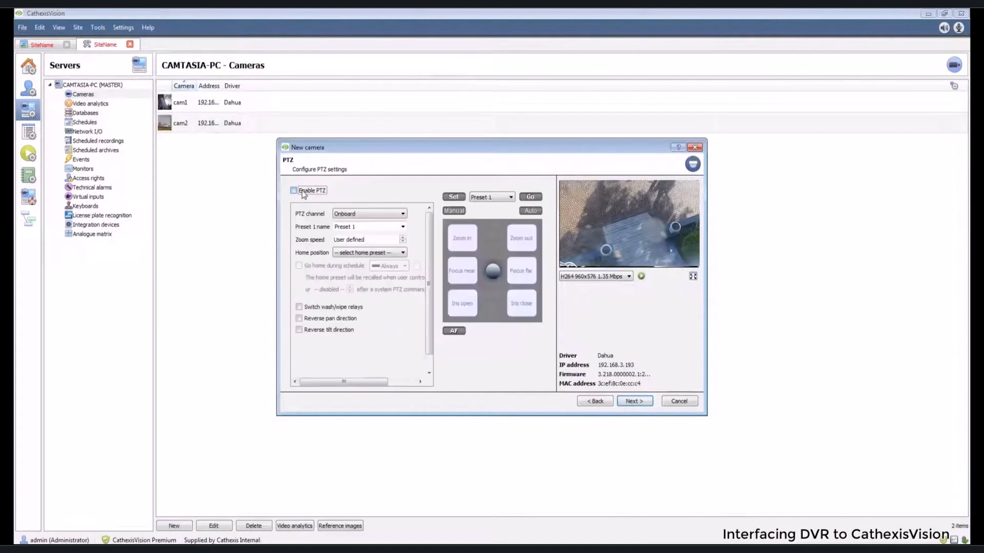
{"action": "left_click", "coordinate": [630, 404]}
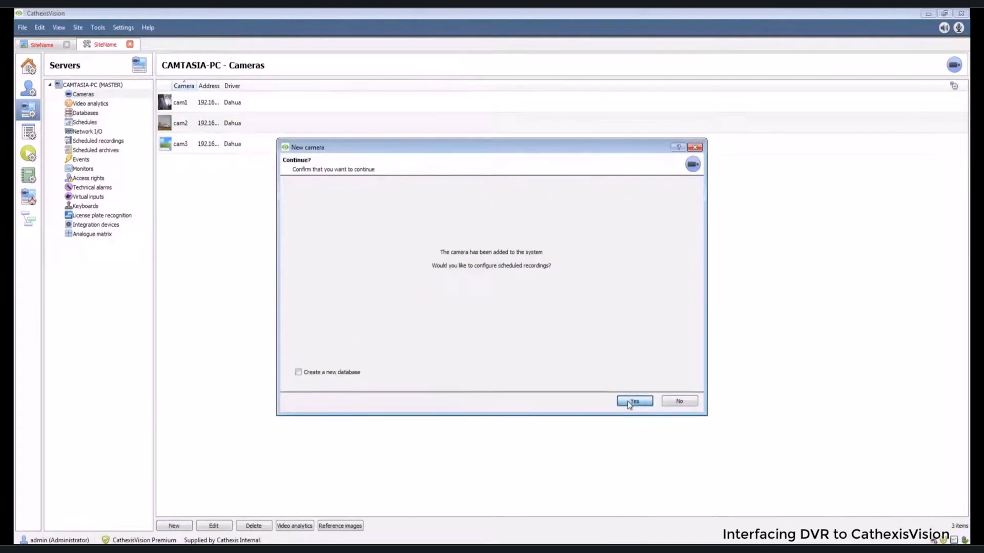
{"action": "left_click", "coordinate": [629, 404]}
{"action": "left_click", "coordinate": [629, 404]}
Add the next video input of the existing cam1 device as a camera named cam4 with audio output a4
{"action": "right_click", "coordinate": [630, 403]}
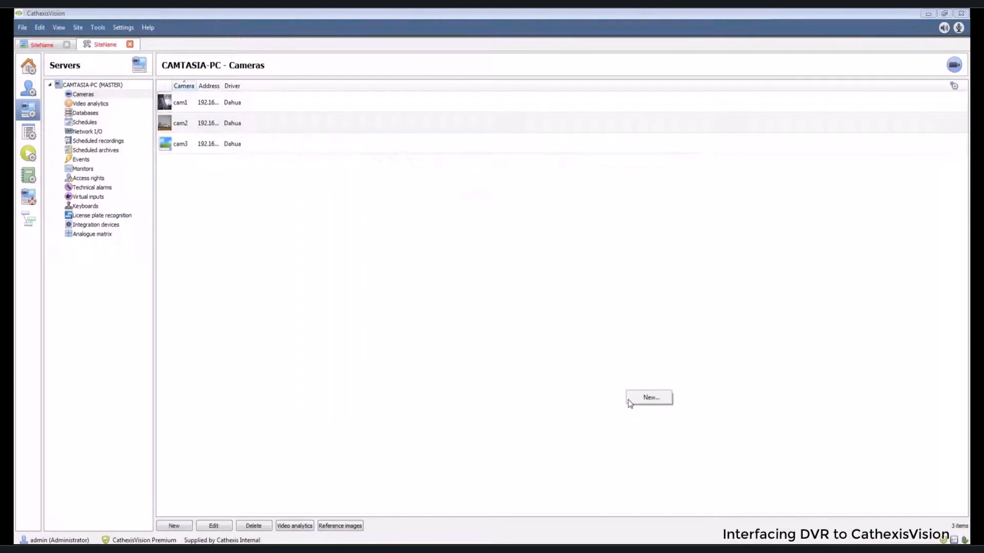
{"action": "left_click", "coordinate": [647, 399]}
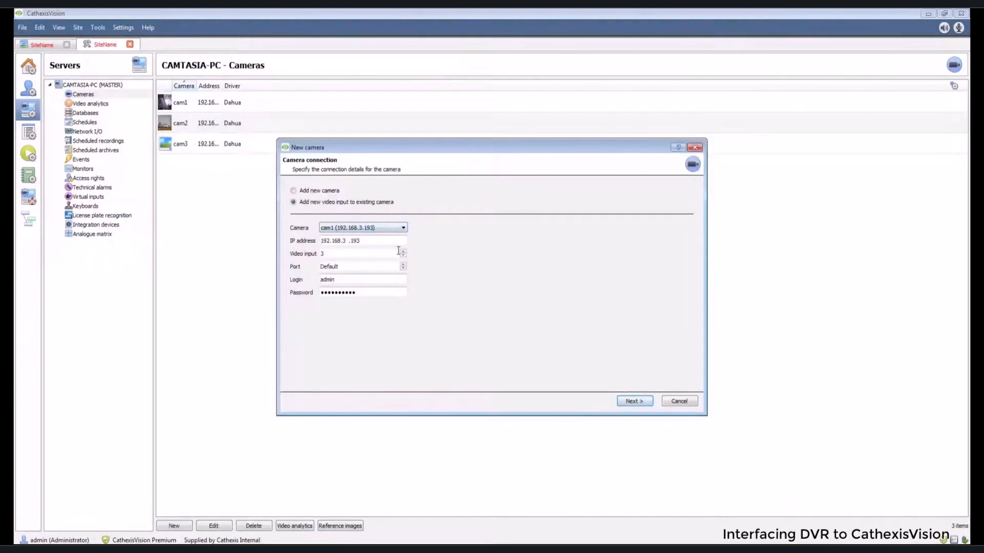
{"action": "left_click", "coordinate": [629, 402]}
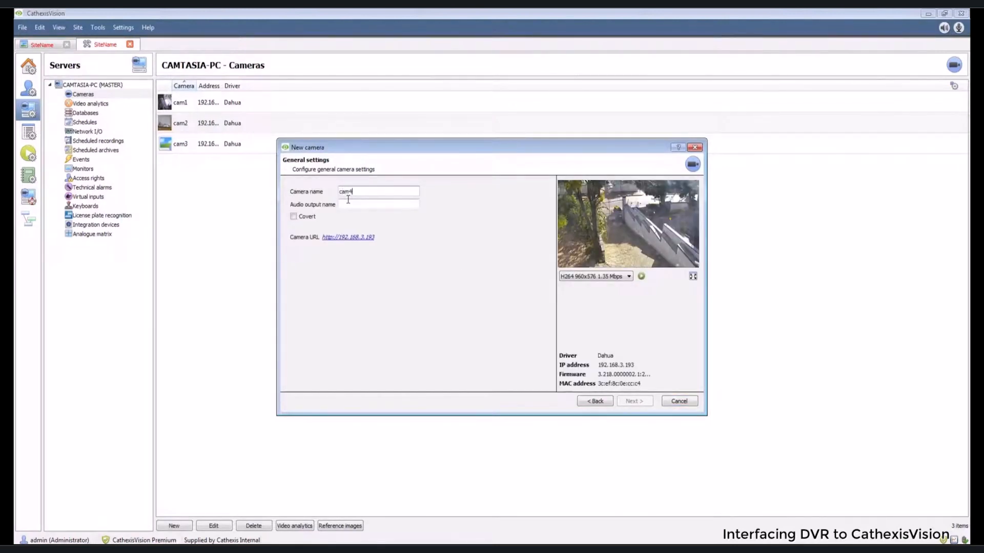
{"action": "type", "text": "a4"}
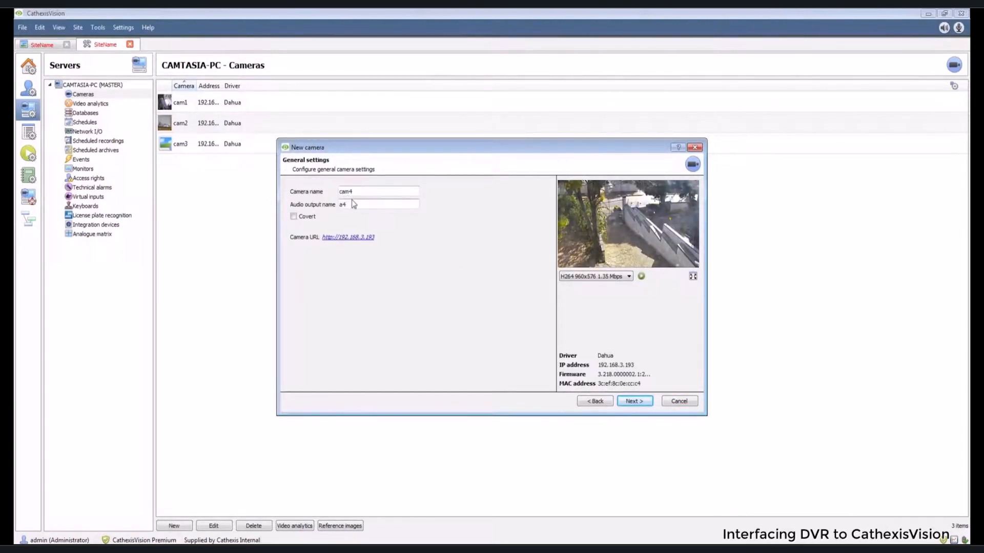
Keep cam4's default feed and I/O settings, enable Onboard PTZ and complete the camera with scheduled recording
{"action": "left_click", "coordinate": [645, 404]}
{"action": "left_click", "coordinate": [644, 405]}
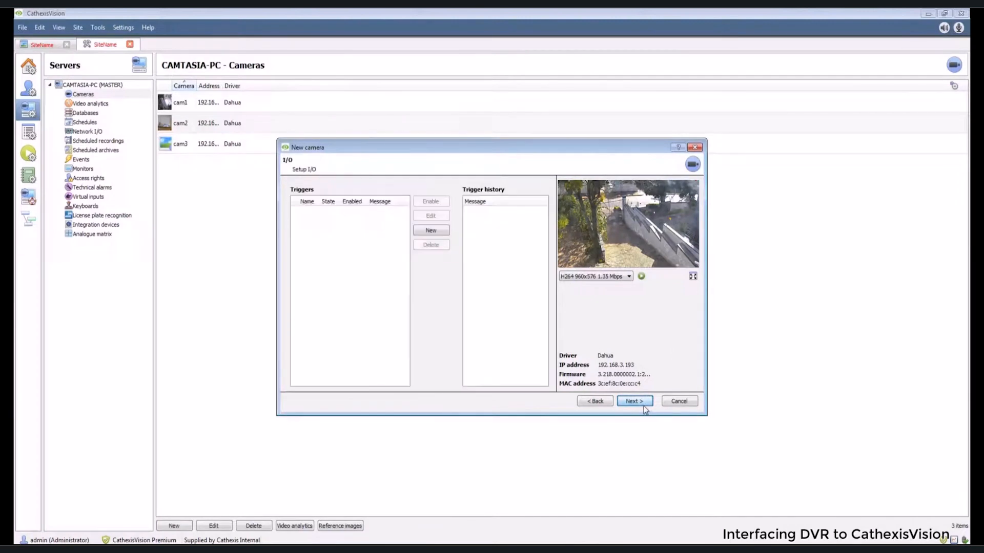
{"action": "left_click", "coordinate": [635, 401]}
{"action": "left_click", "coordinate": [640, 405]}
{"action": "left_click", "coordinate": [316, 190]}
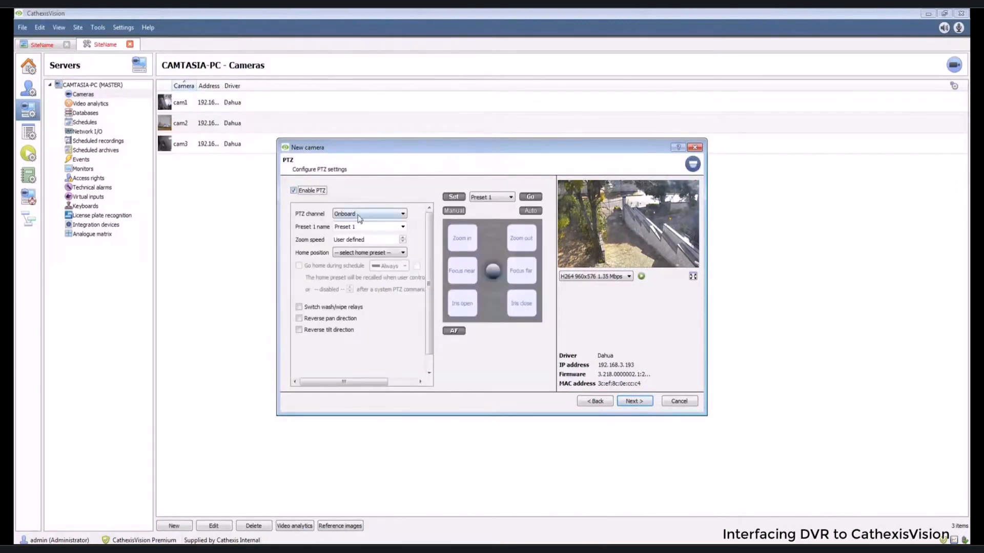
{"action": "left_click", "coordinate": [636, 402]}
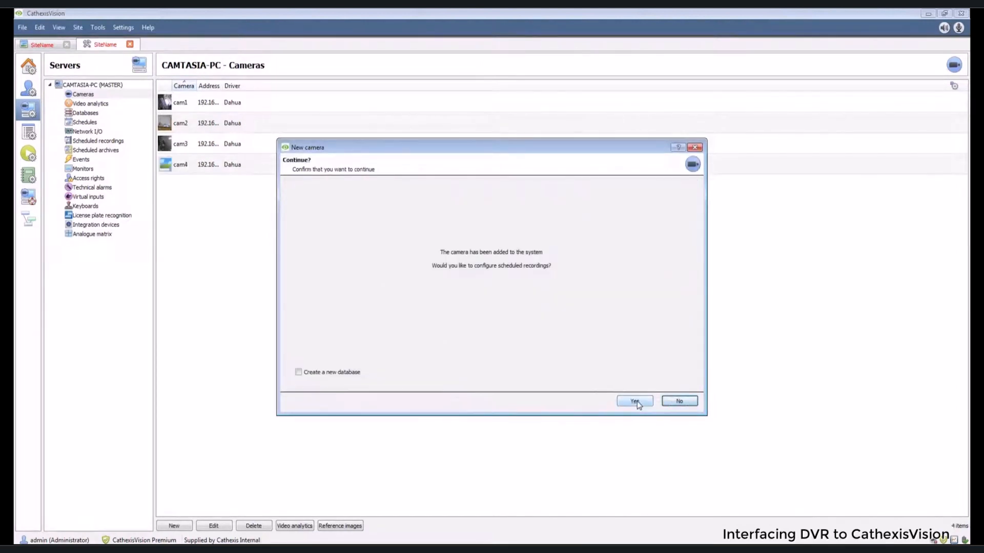
{"action": "left_click", "coordinate": [636, 401]}
{"action": "left_click", "coordinate": [637, 402]}
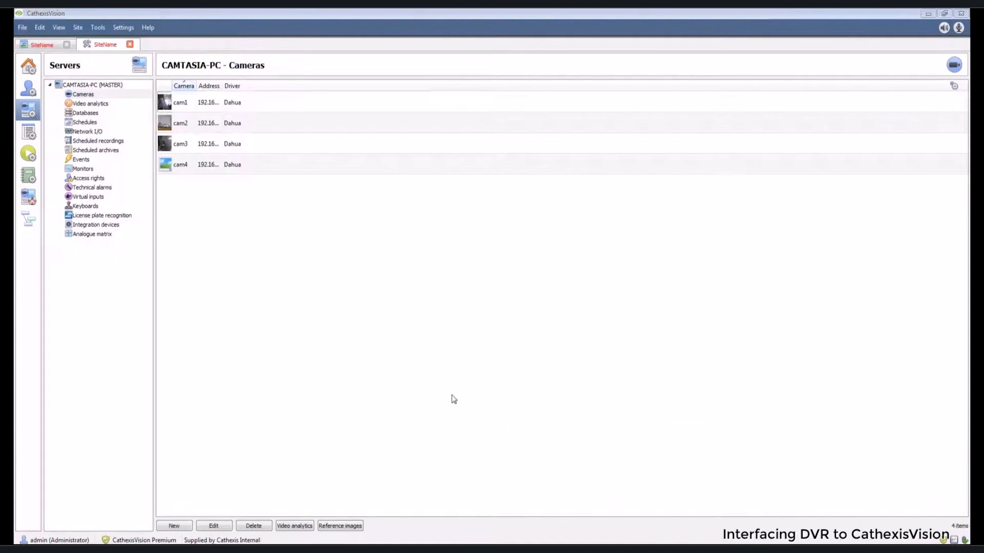
Show cam1, cam2, cam3 and cam4 in the four panes of the live view, one camera per pane
{"action": "left_click", "coordinate": [46, 45]}
{"action": "double_click", "coordinate": [844, 87]}
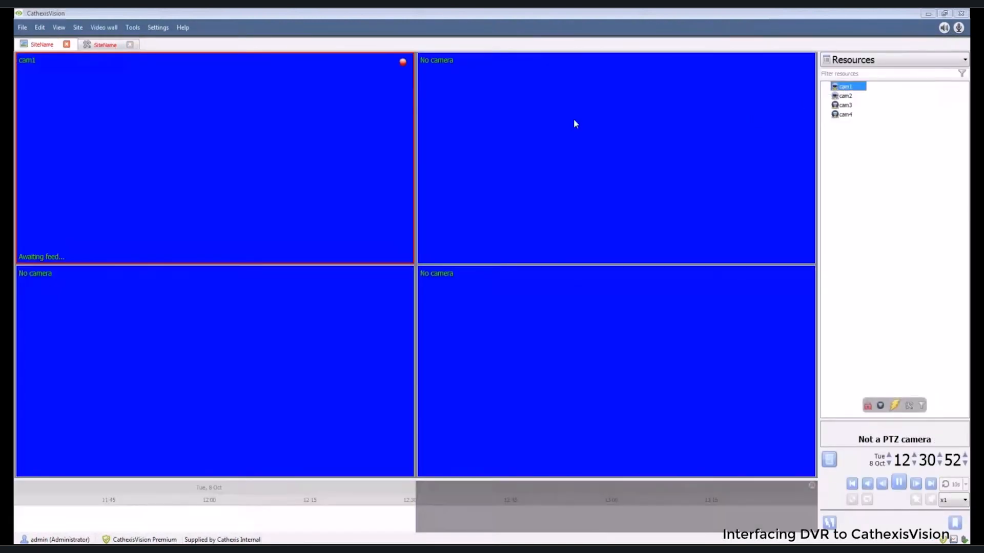
{"action": "left_click", "coordinate": [573, 118]}
{"action": "double_click", "coordinate": [840, 97]}
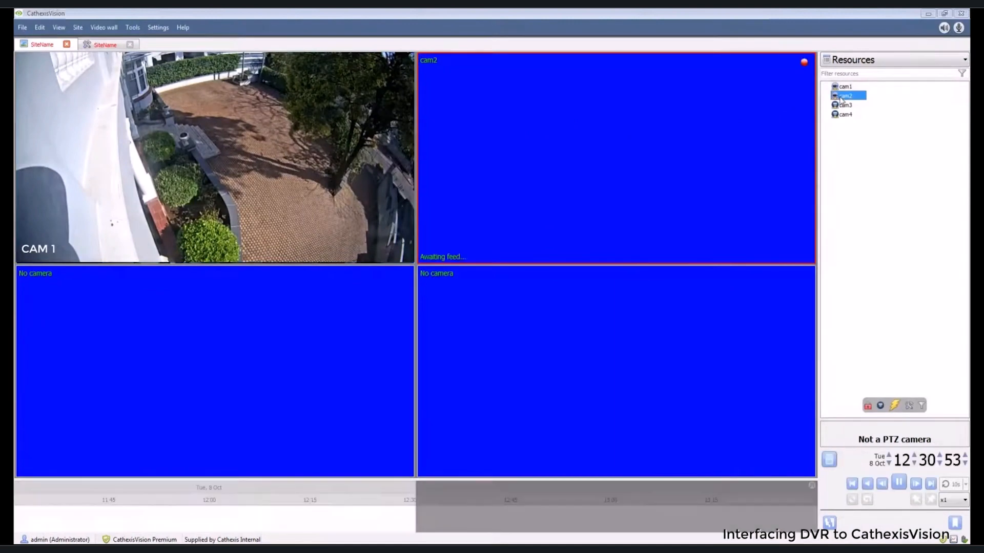
{"action": "left_click", "coordinate": [361, 328]}
{"action": "double_click", "coordinate": [844, 105]}
{"action": "left_click", "coordinate": [738, 269]}
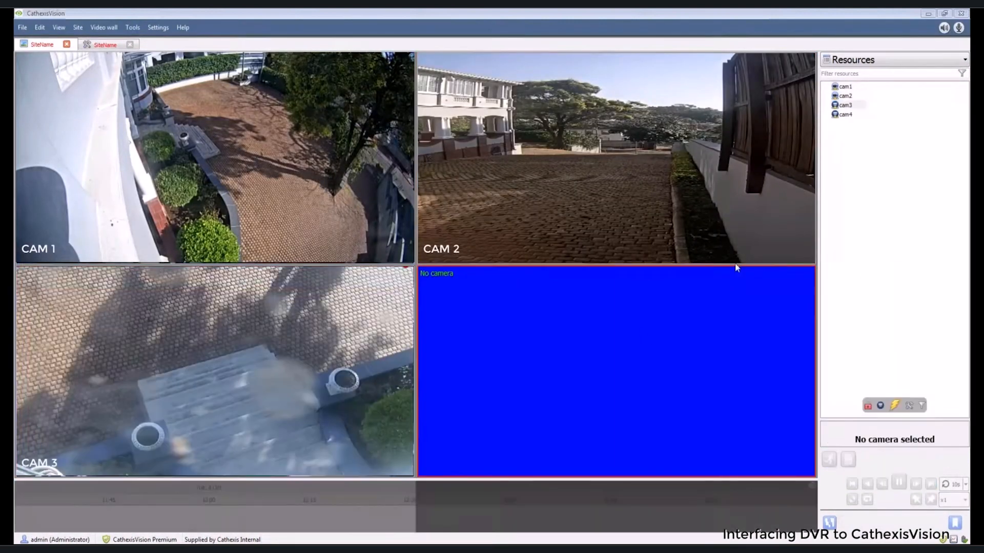
{"action": "left_click", "coordinate": [846, 115]}
{"action": "double_click", "coordinate": [845, 115]}
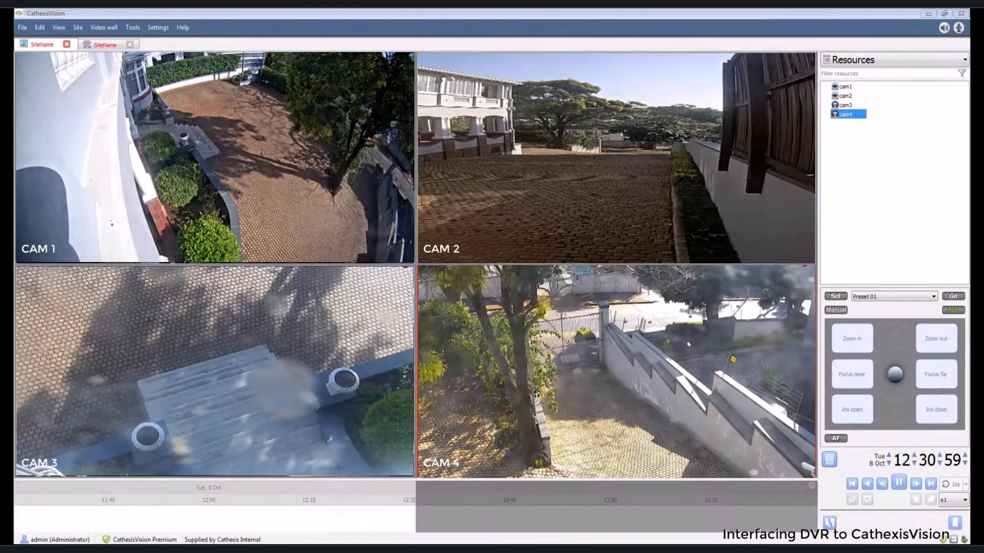
Test the PTZ control of cam3 in the live view, and select cam4 for the same check
{"action": "left_click", "coordinate": [329, 437]}
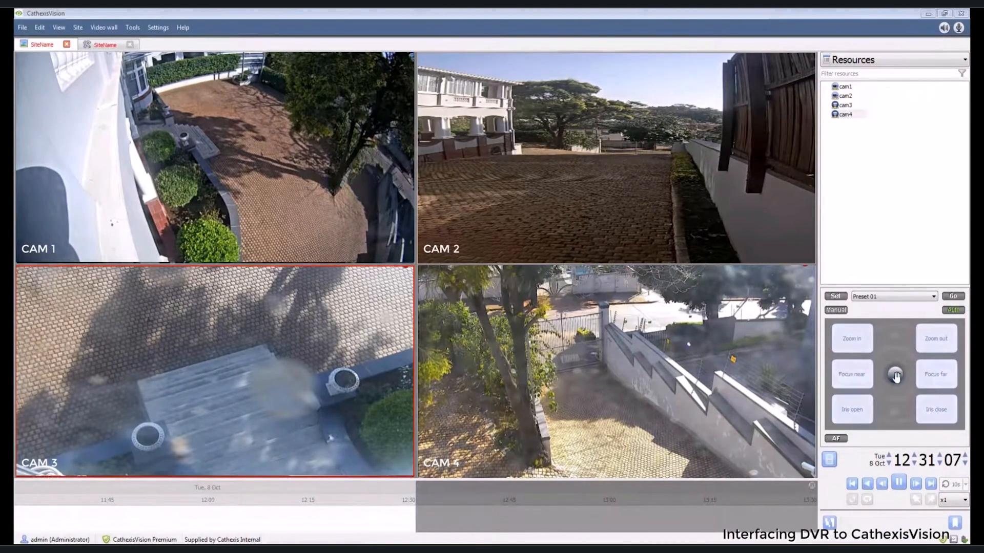
{"action": "left_click_drag", "start_coordinate": [895, 376], "coordinate": [938, 403]}
{"action": "left_click", "coordinate": [768, 365]}
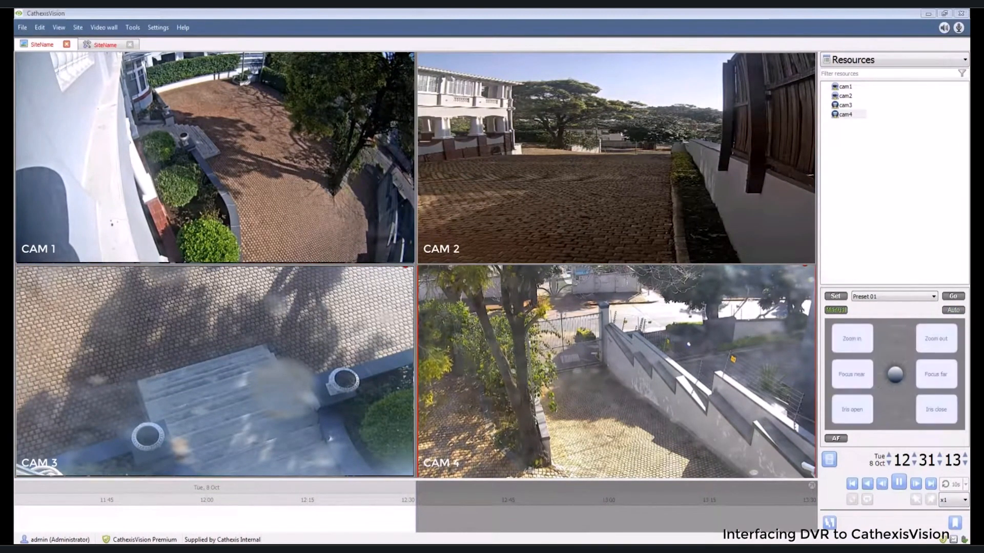
Return to the server's camera configuration and turn off Legacy PTZ in cam3's advanced video feed settings
{"action": "left_click", "coordinate": [103, 45]}
{"action": "left_click", "coordinate": [81, 94]}
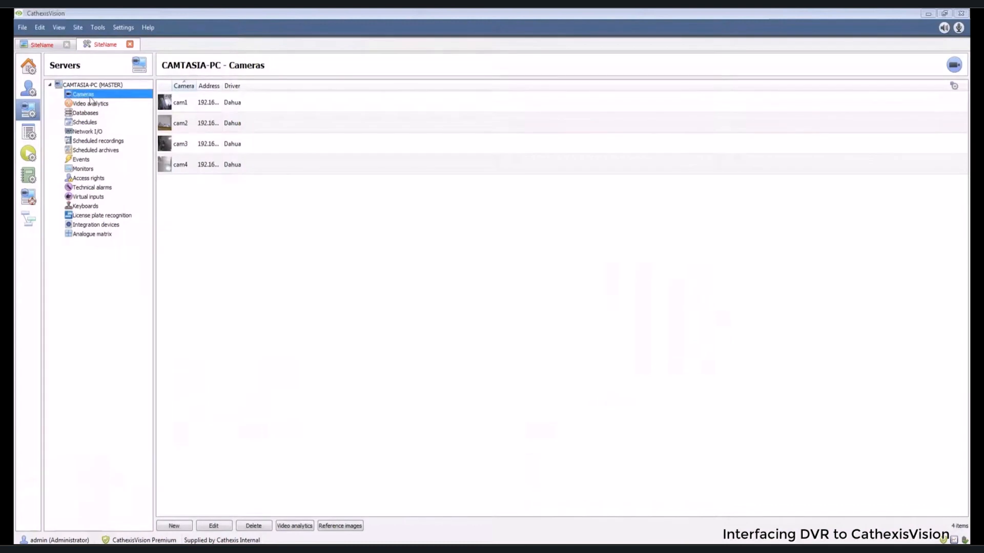
{"action": "left_click", "coordinate": [184, 144]}
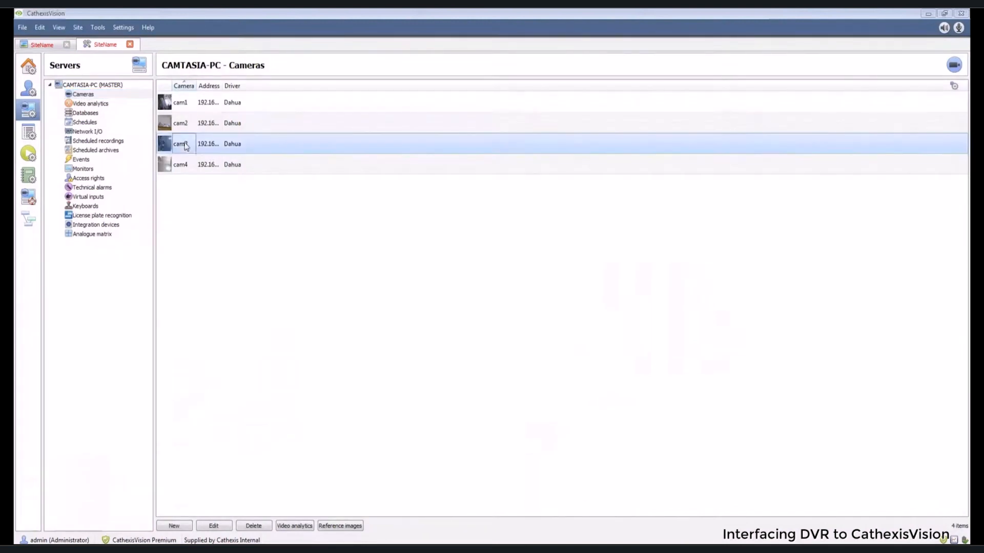
{"action": "left_click", "coordinate": [235, 160]}
{"action": "double_click", "coordinate": [250, 144]}
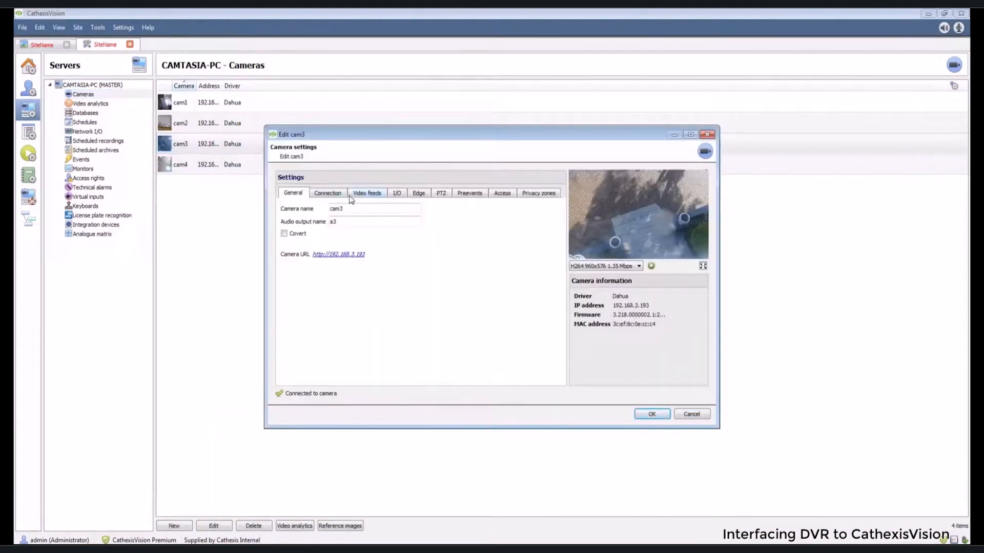
{"action": "left_click", "coordinate": [362, 195]}
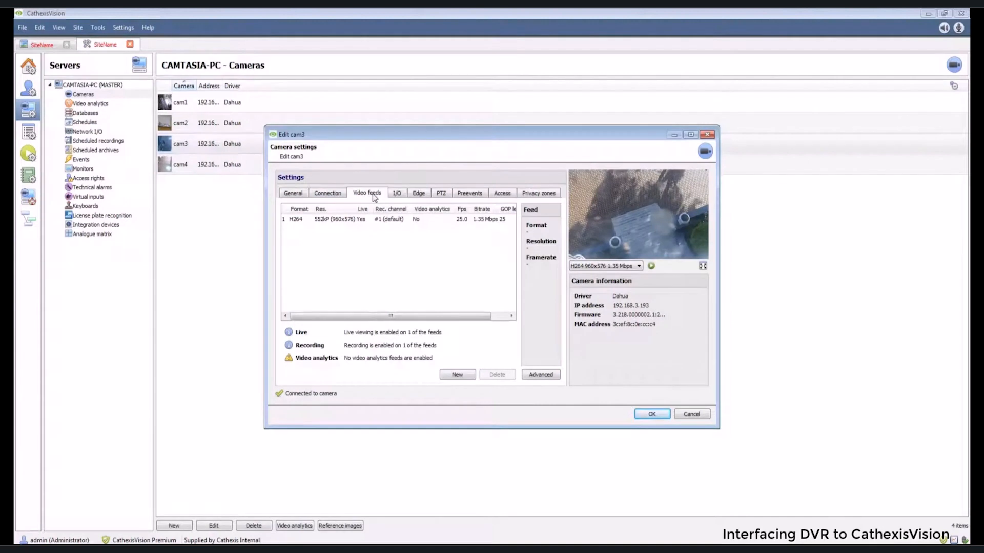
{"action": "left_click", "coordinate": [545, 377]}
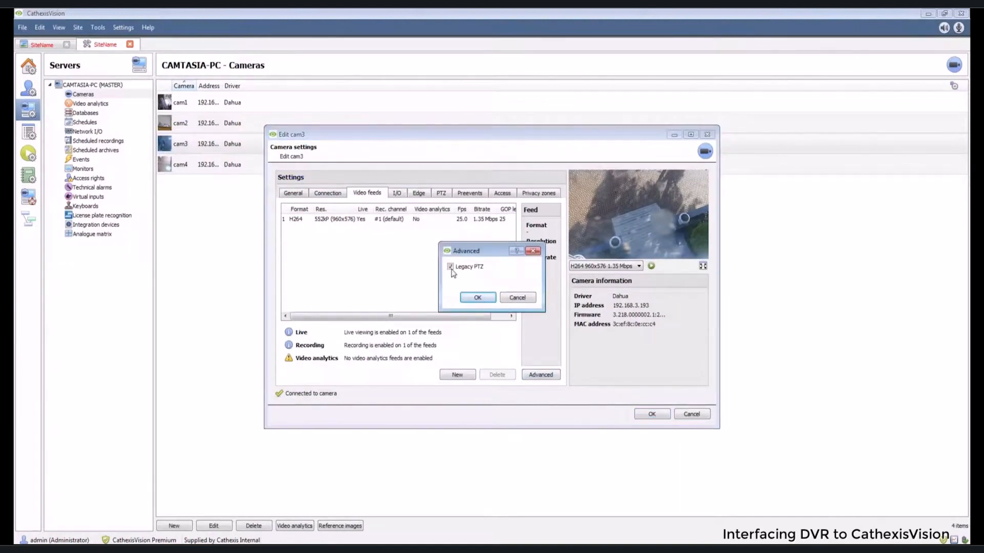
{"action": "left_click", "coordinate": [475, 298]}
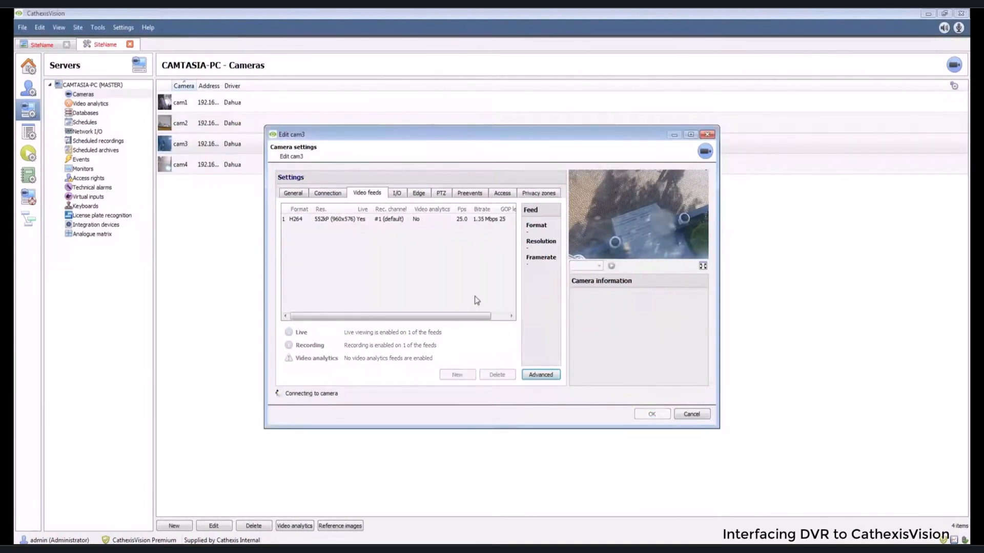
{"action": "left_click", "coordinate": [652, 414]}
Turn off Legacy PTZ in cam4's advanced video feed settings and save the camera
{"action": "double_click", "coordinate": [215, 168]}
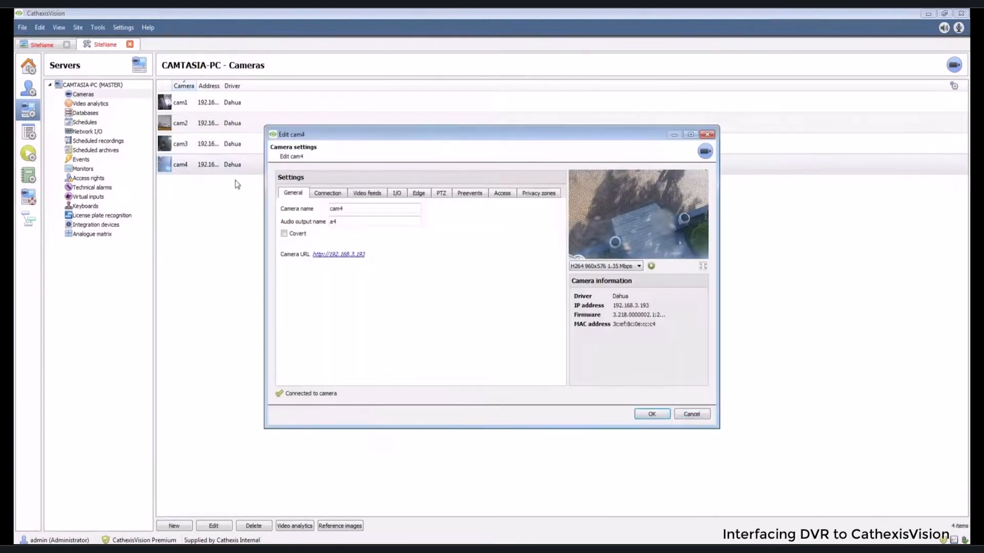
{"action": "left_click", "coordinate": [359, 193]}
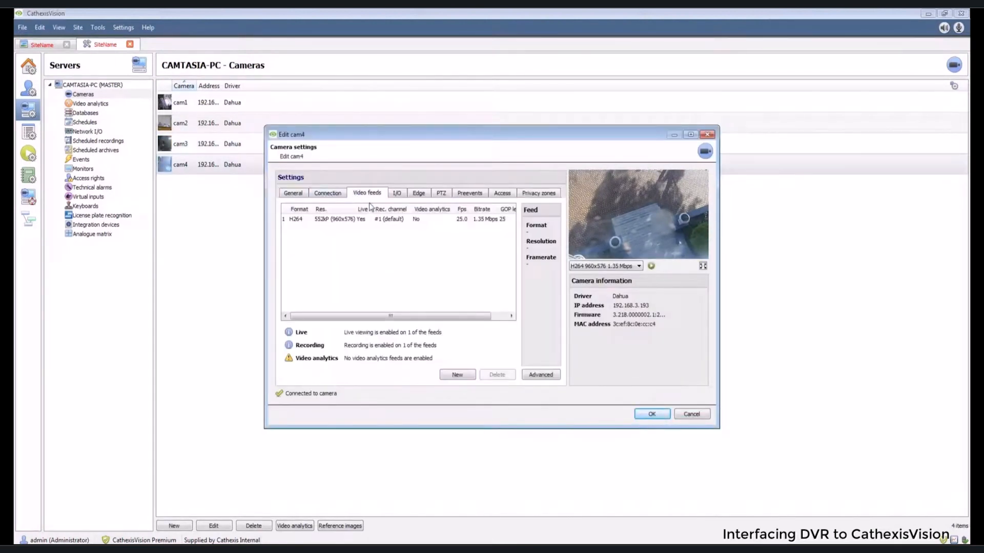
{"action": "left_click", "coordinate": [530, 378]}
{"action": "left_click", "coordinate": [451, 267]}
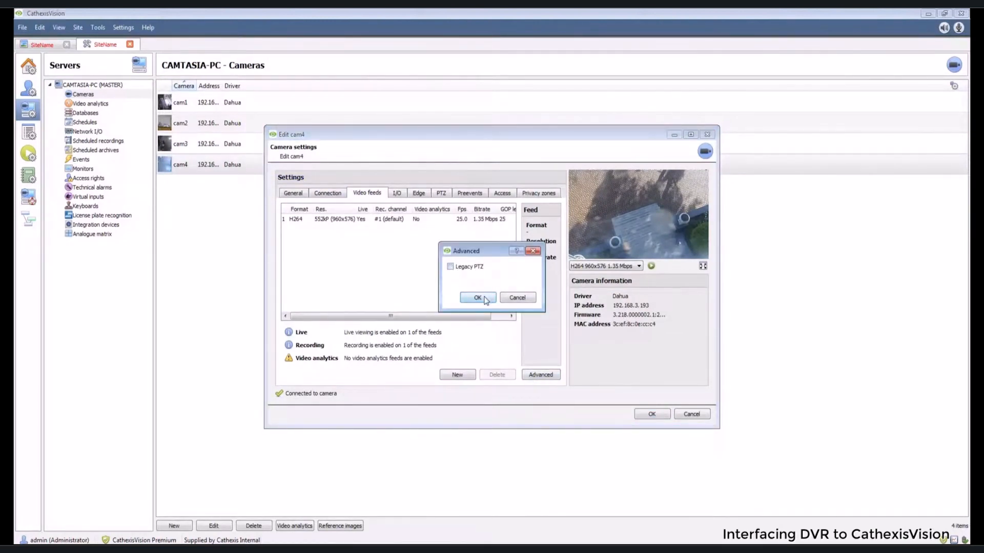
{"action": "left_click", "coordinate": [477, 298]}
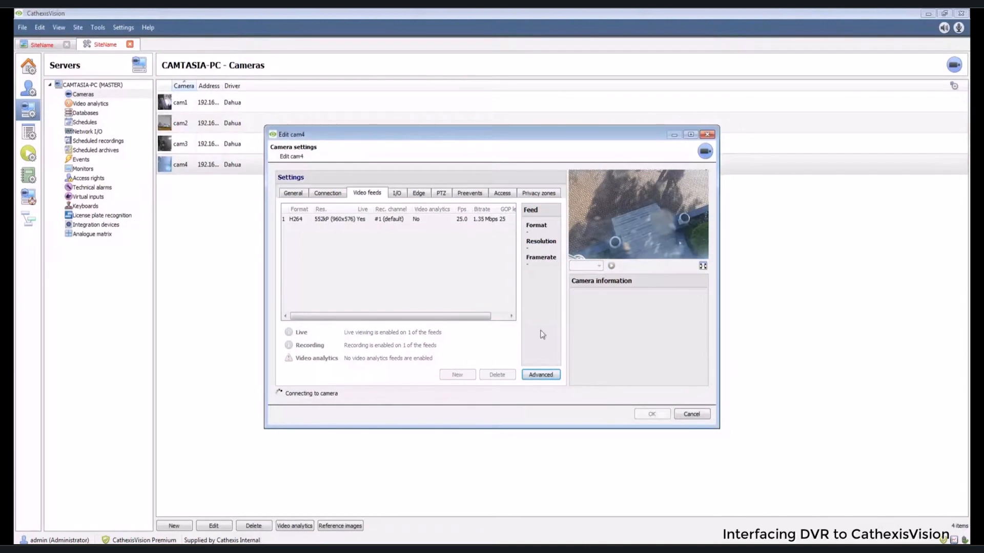
{"action": "left_click", "coordinate": [651, 414]}
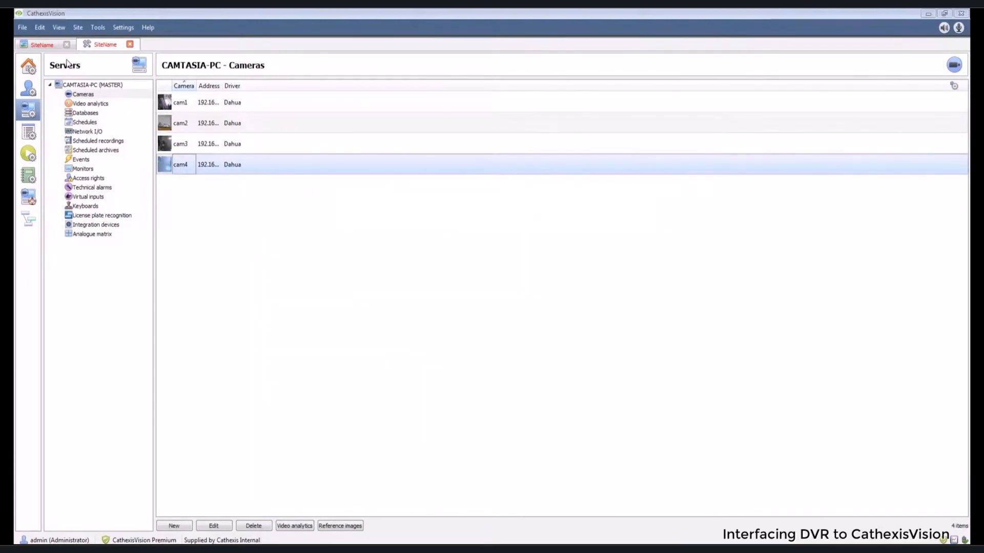
Go back to the live view and test panning cam3 and cam4 with the PTZ control
{"action": "left_click", "coordinate": [44, 45]}
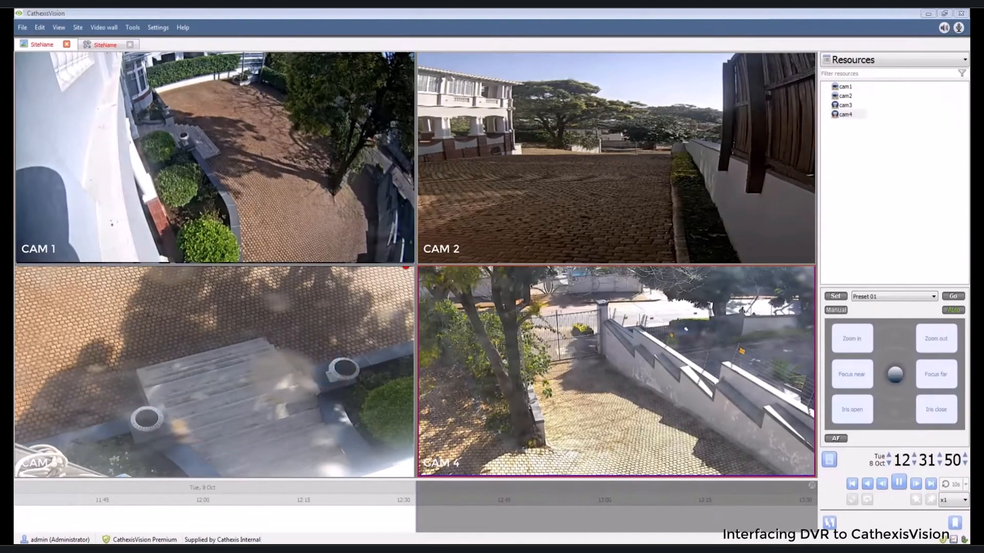
{"action": "left_click", "coordinate": [214, 371]}
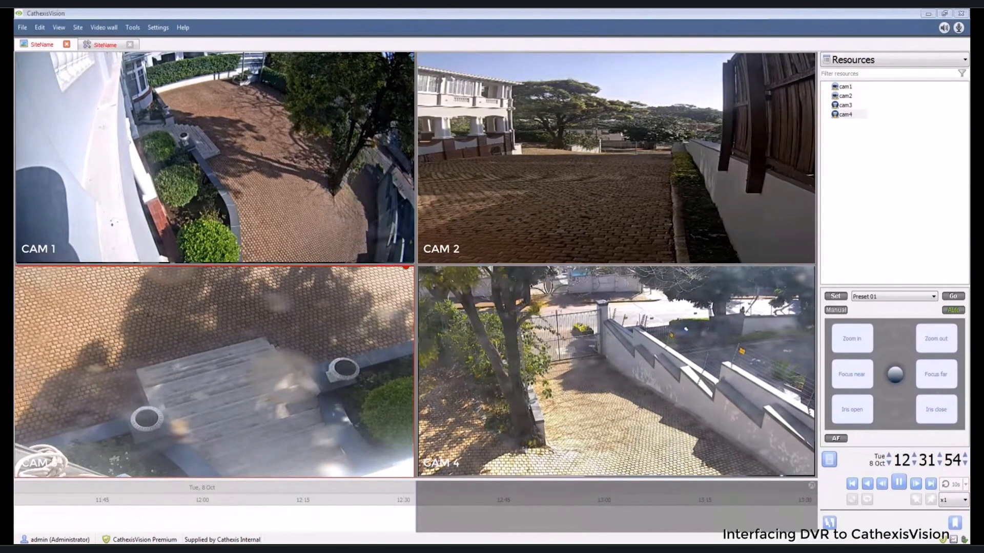
{"action": "left_click_drag", "start_coordinate": [895, 374], "coordinate": [843, 374]}
{"action": "left_click", "coordinate": [804, 367]}
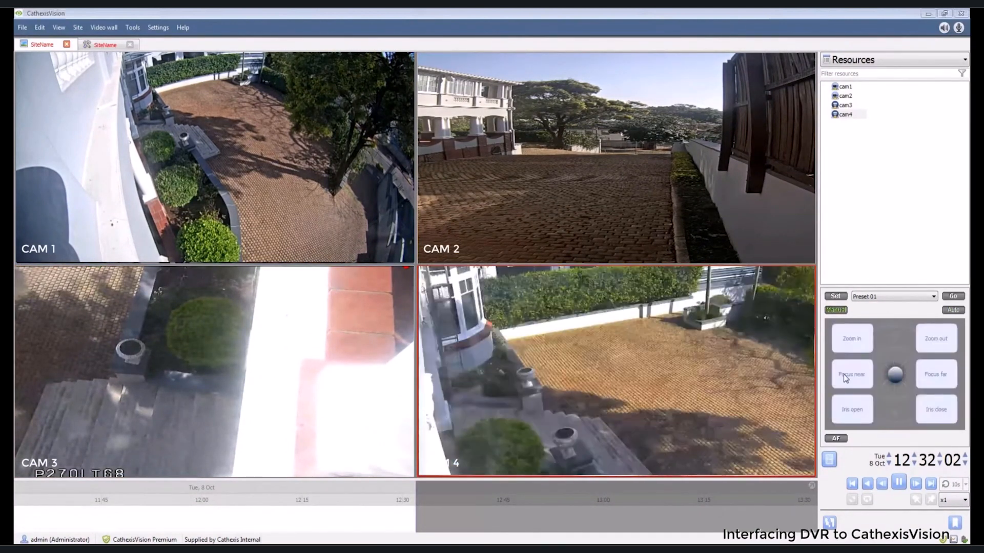